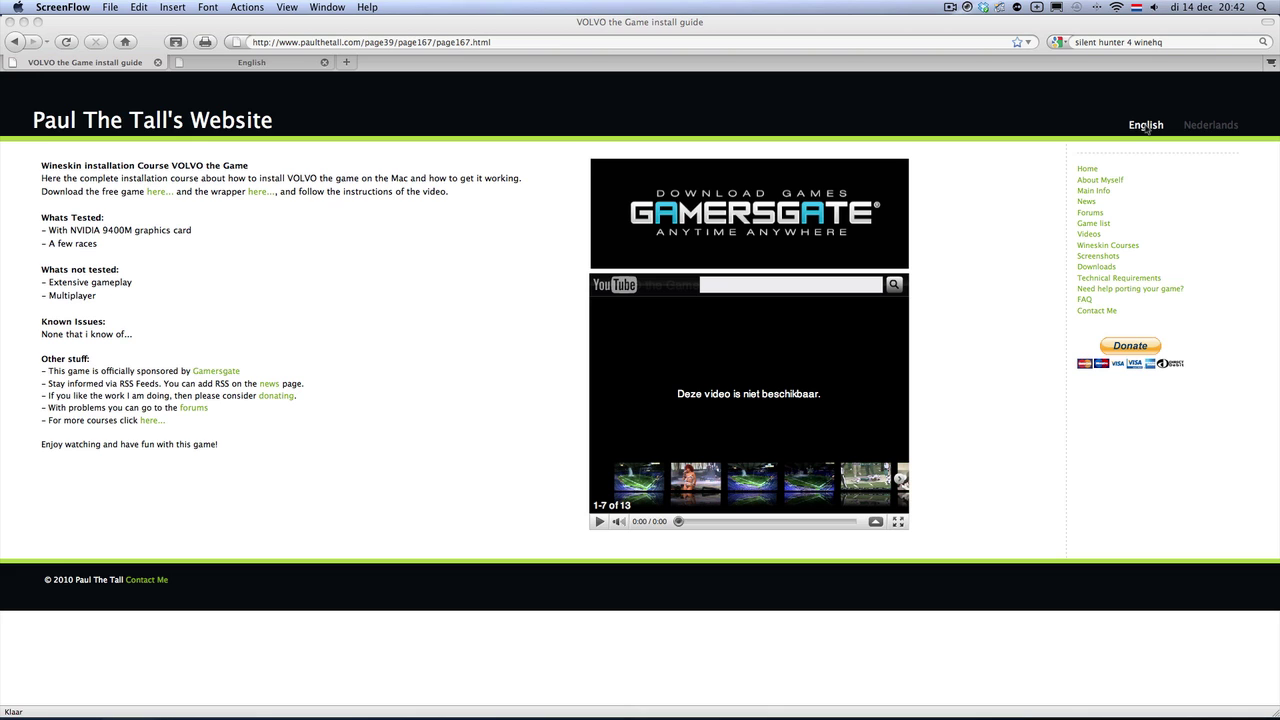
Bring Firefox to the front and return to the VOLVO game install guide
click(1146, 126)
click(80, 697)
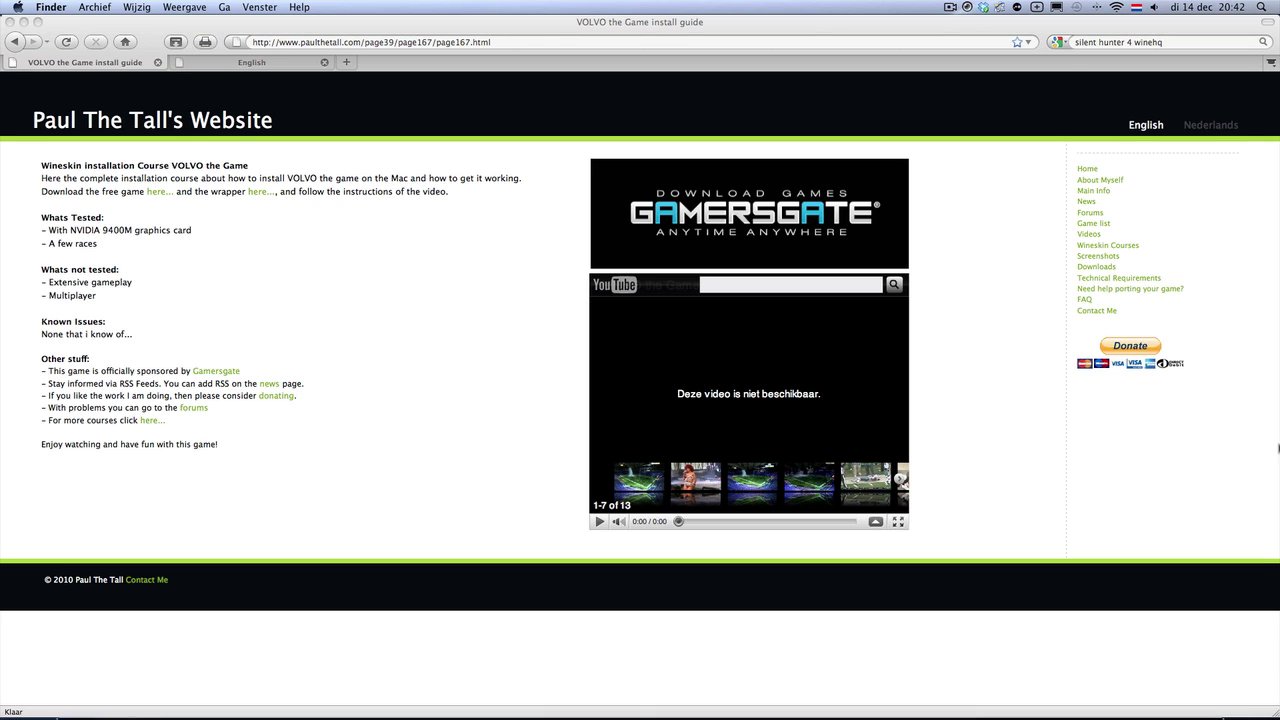
click(1160, 126)
click(1148, 125)
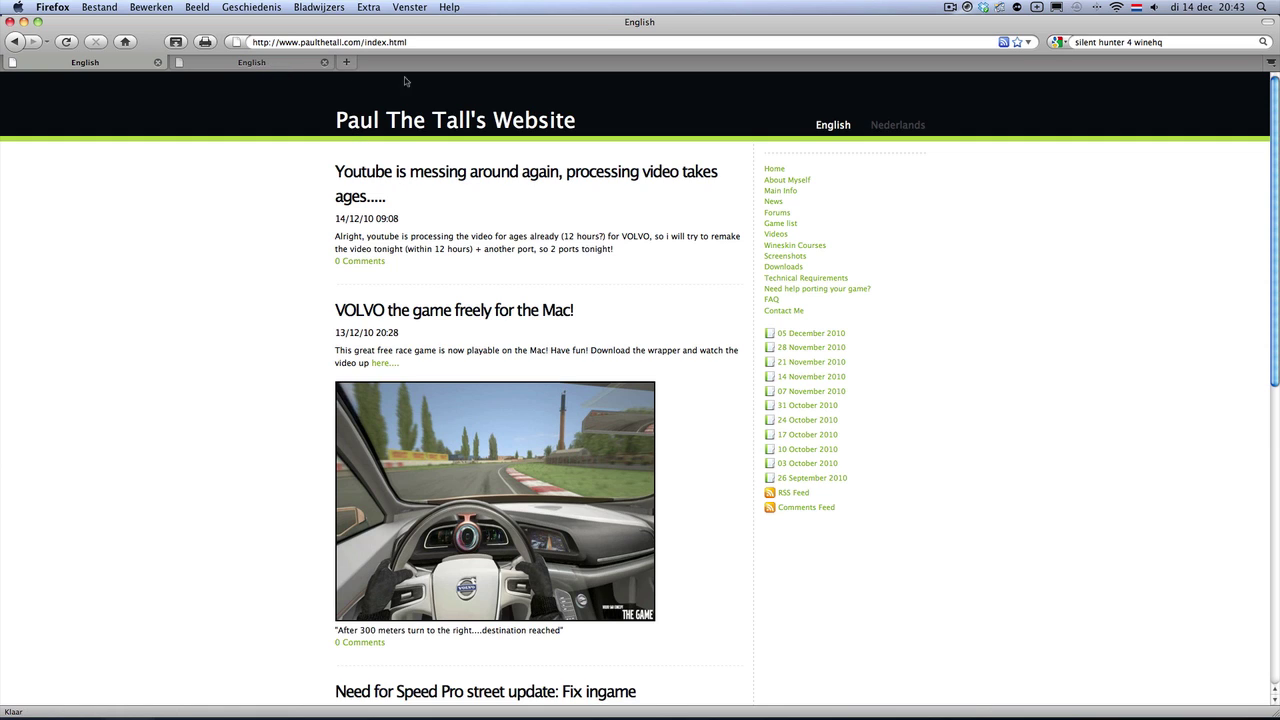
click(387, 366)
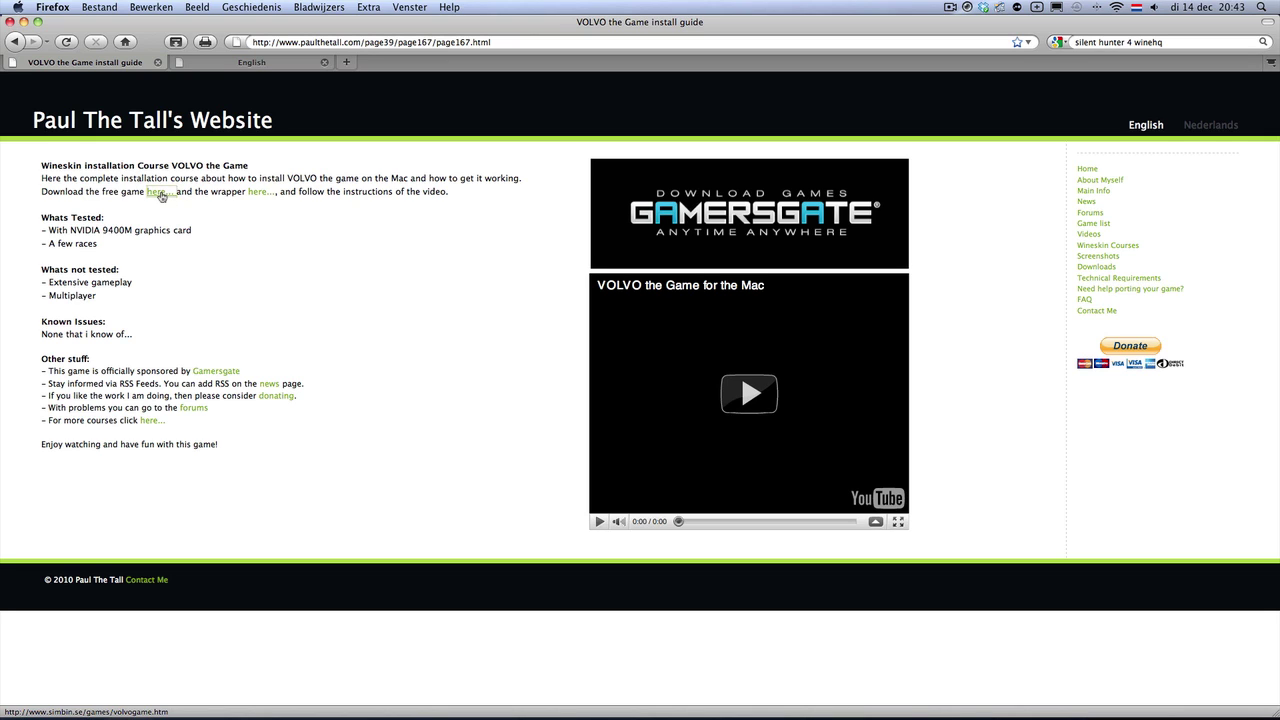
Open and close the game and wrapper download pages, then hide Firefox
click(160, 192)
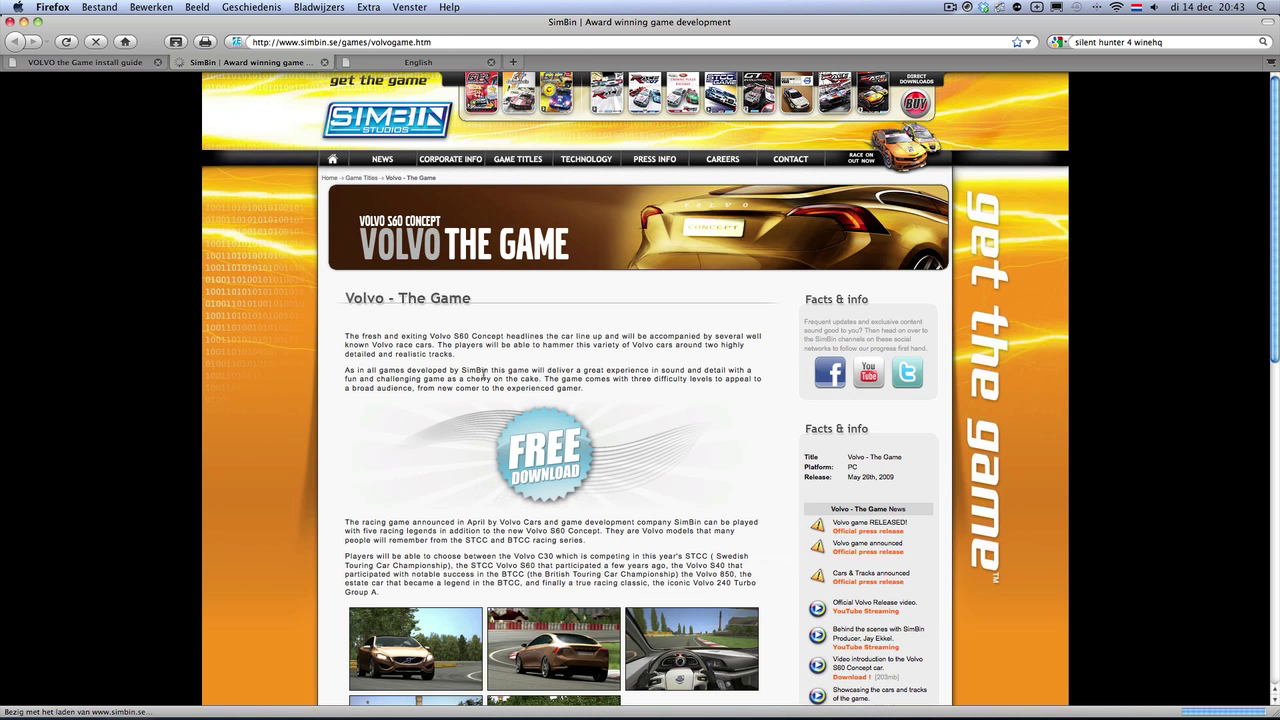
click(325, 63)
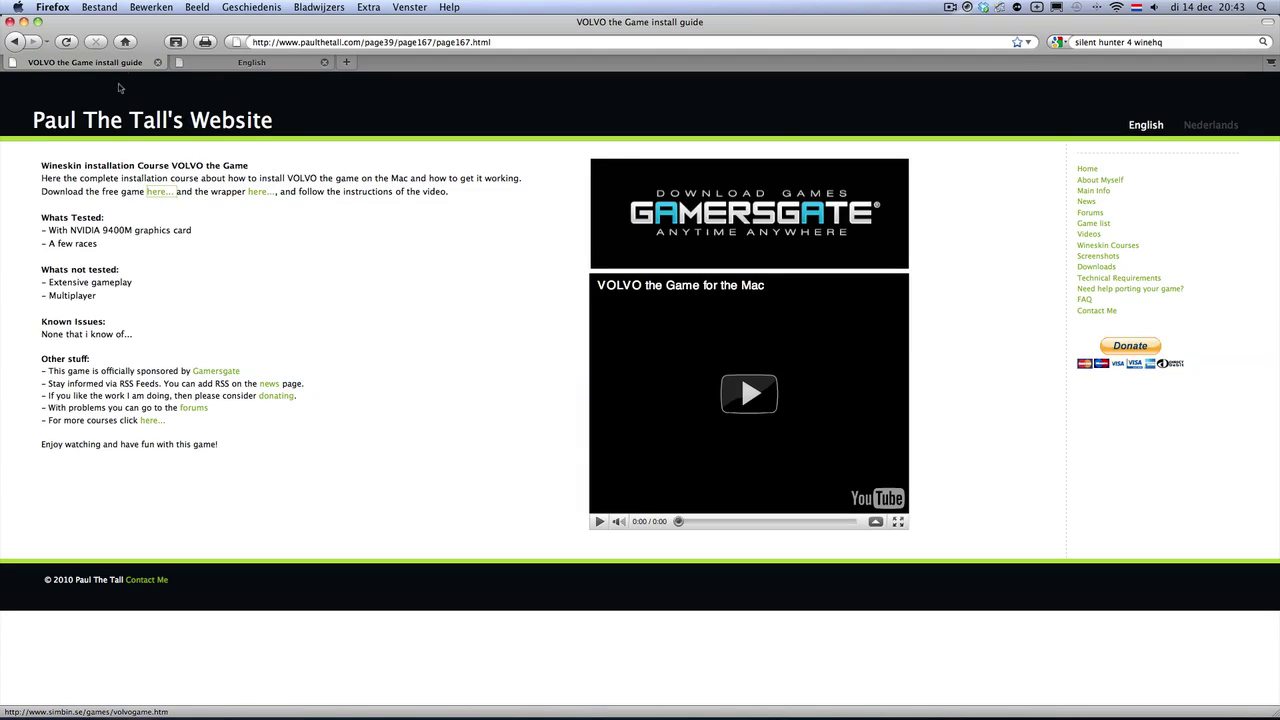
click(258, 193)
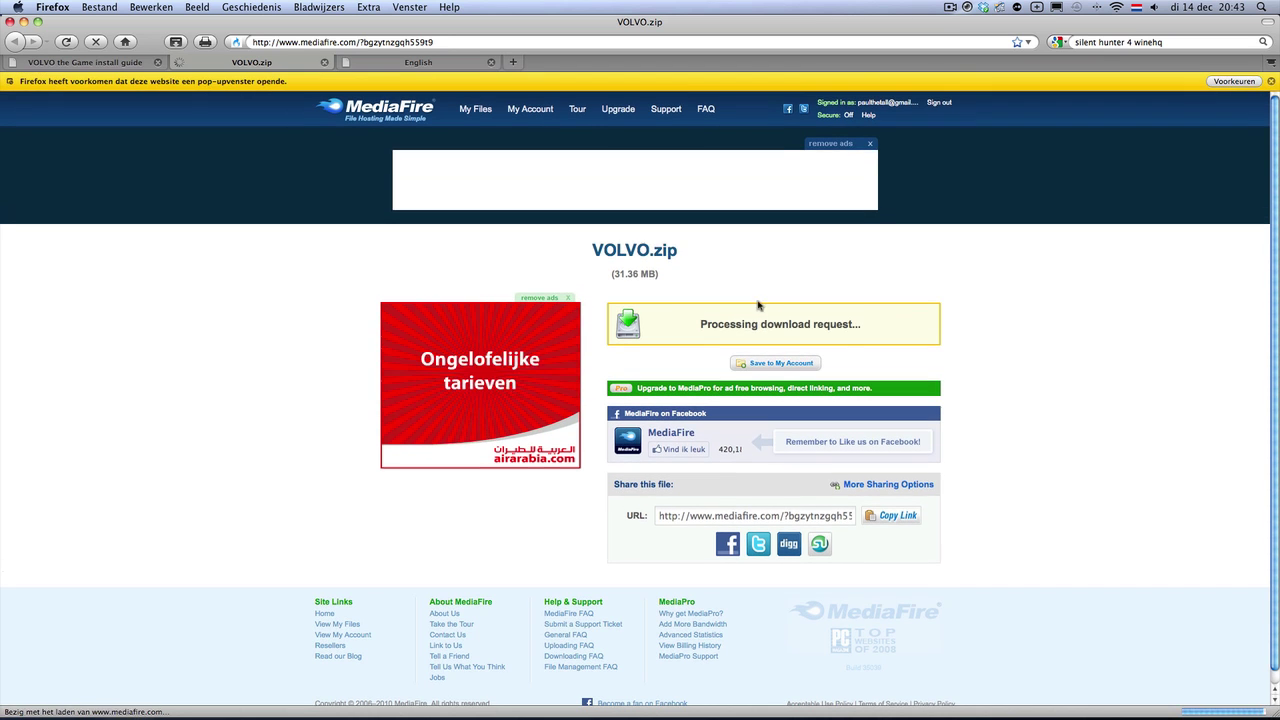
click(324, 62)
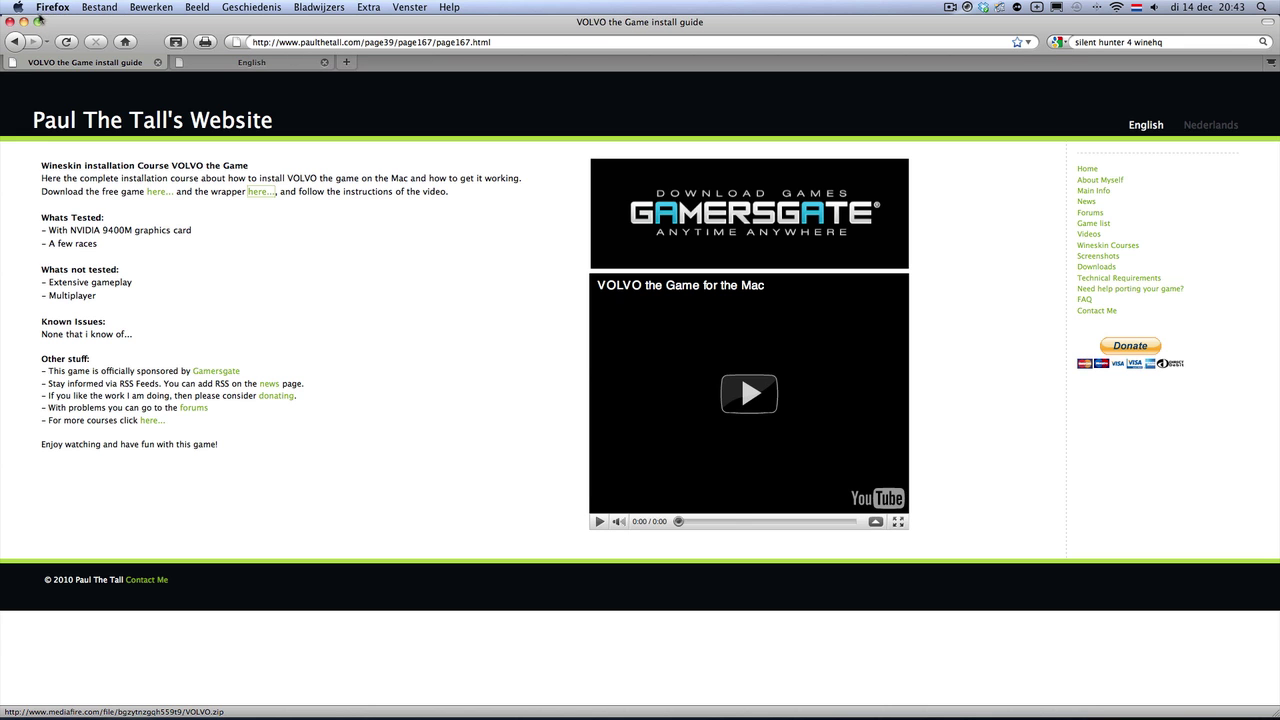
click(24, 21)
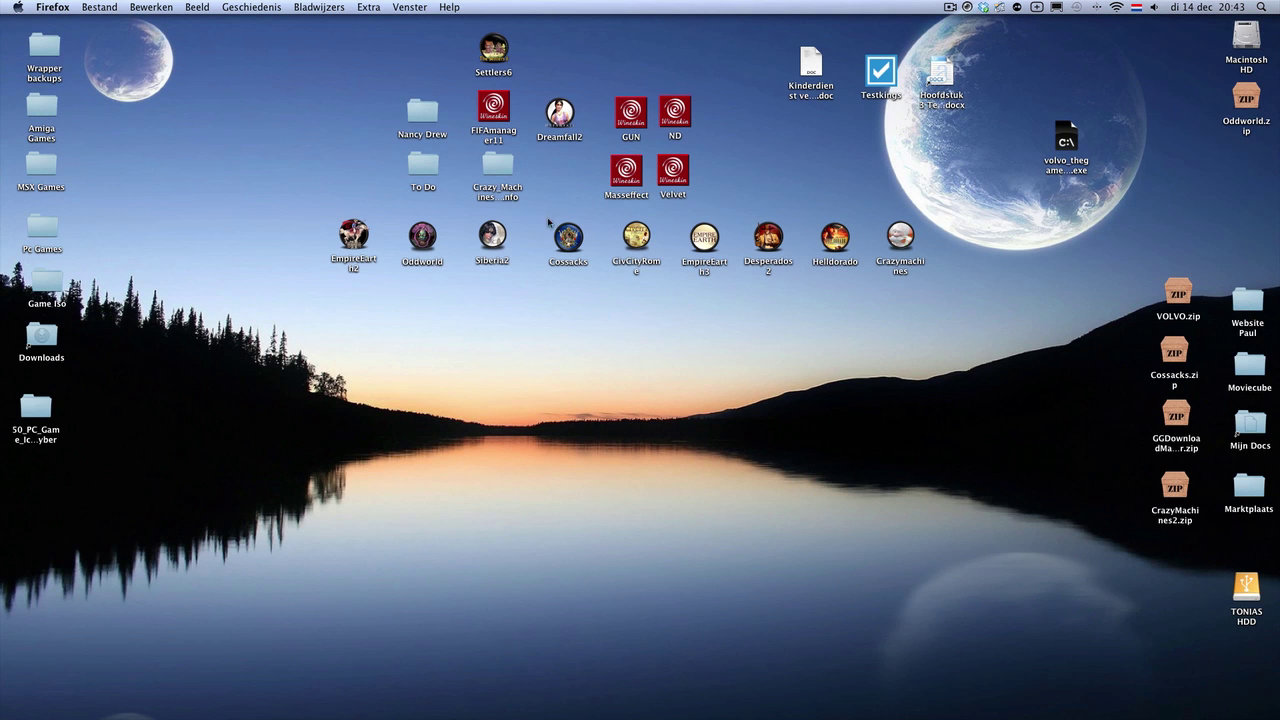
Extract VOLVO.zip, then place the zip at upper right and the VOLVO wrapper mid-desktop
double_click(1178, 296)
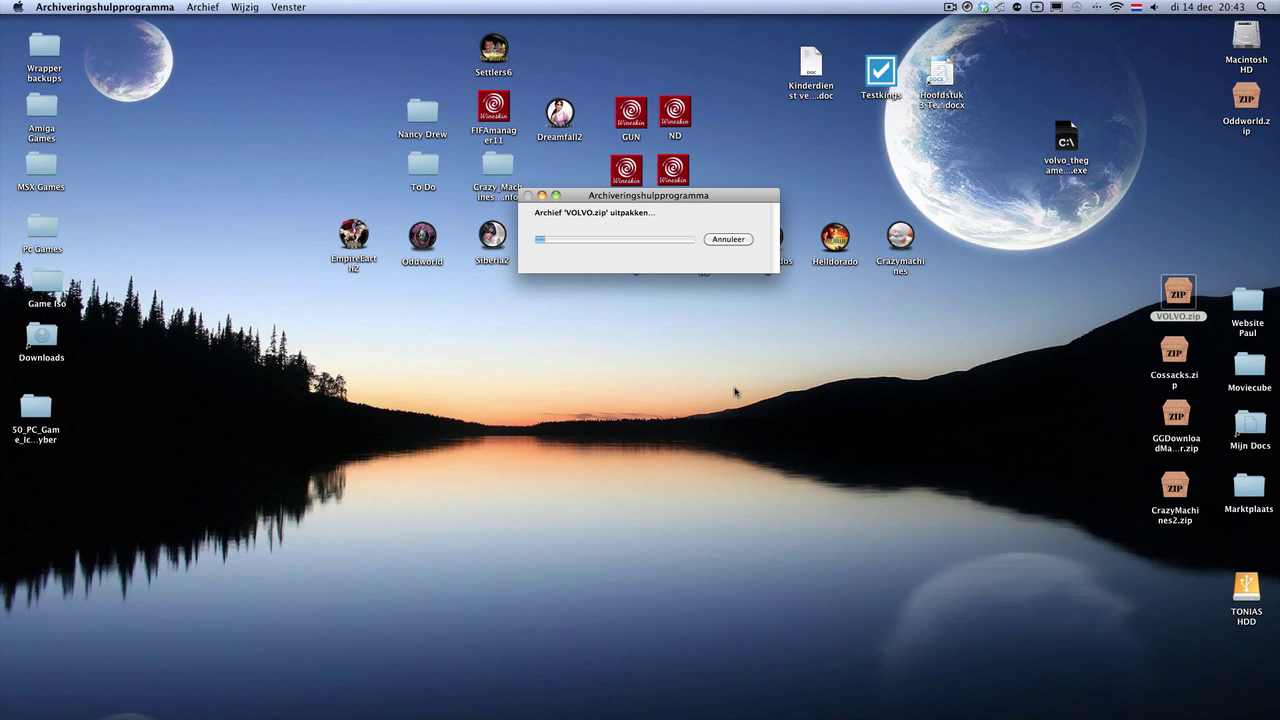
drag(1178, 292, 771, 403)
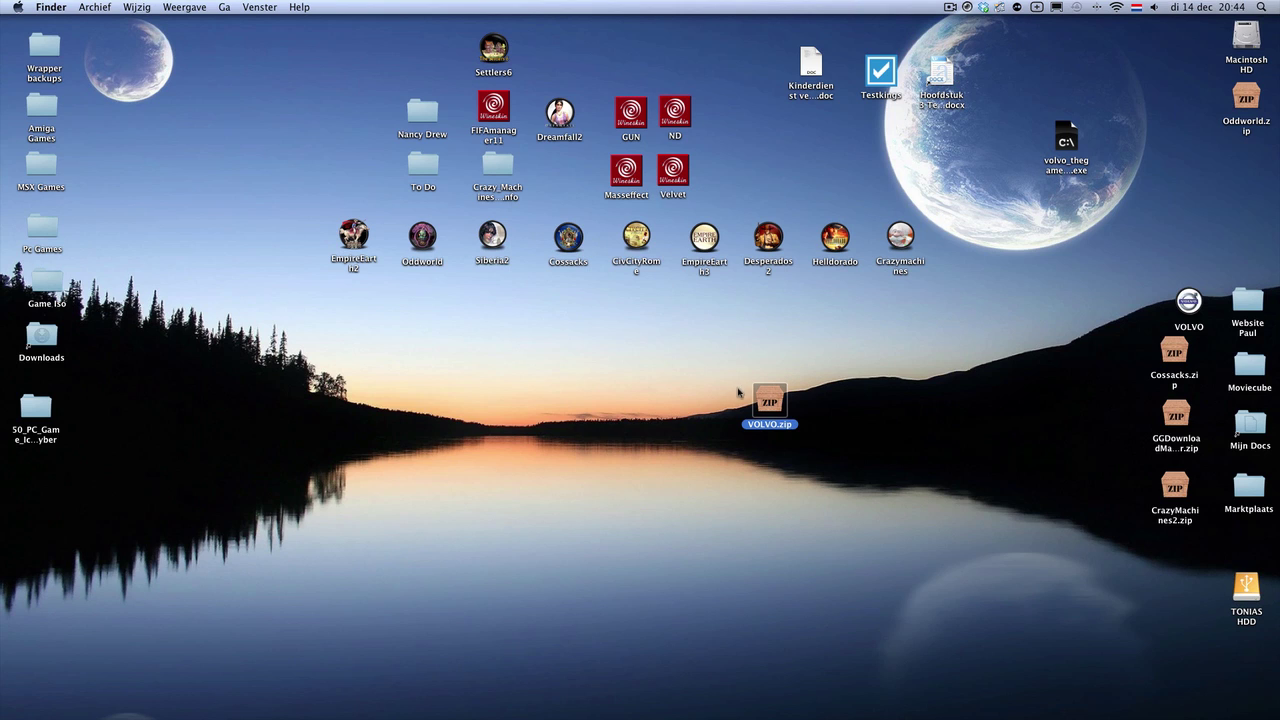
drag(784, 395, 1180, 196)
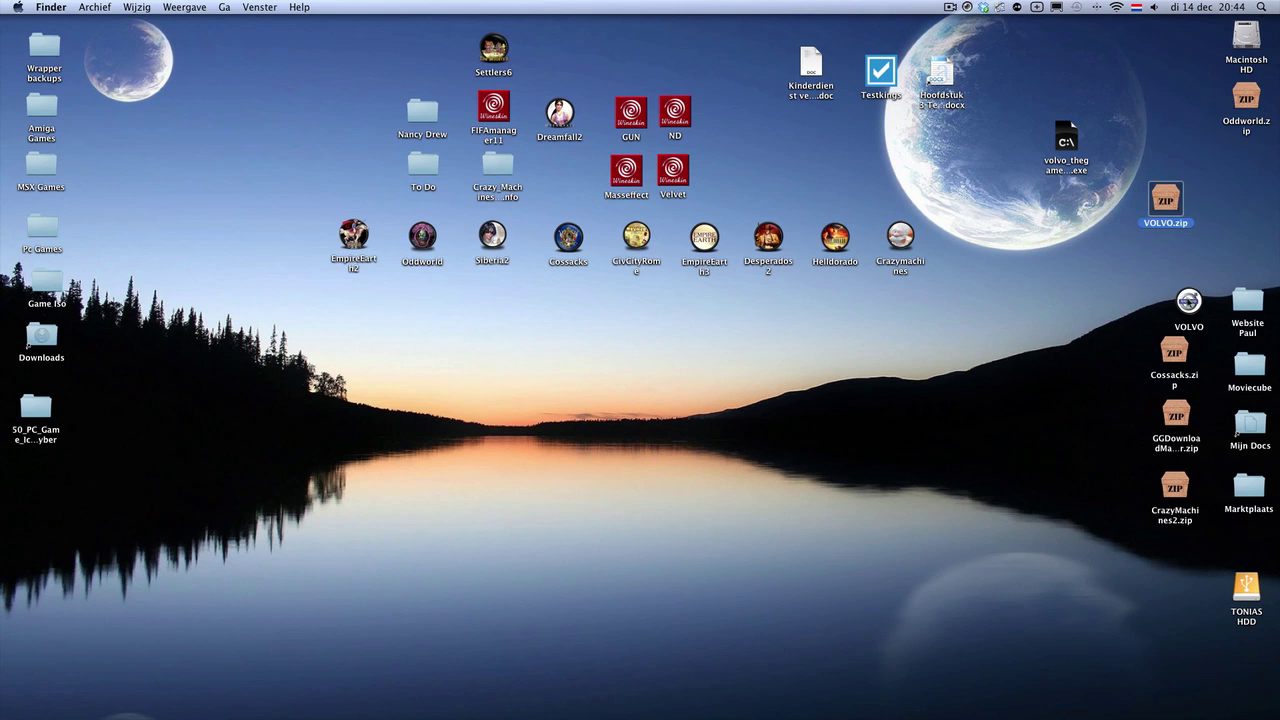
drag(1186, 302, 520, 397)
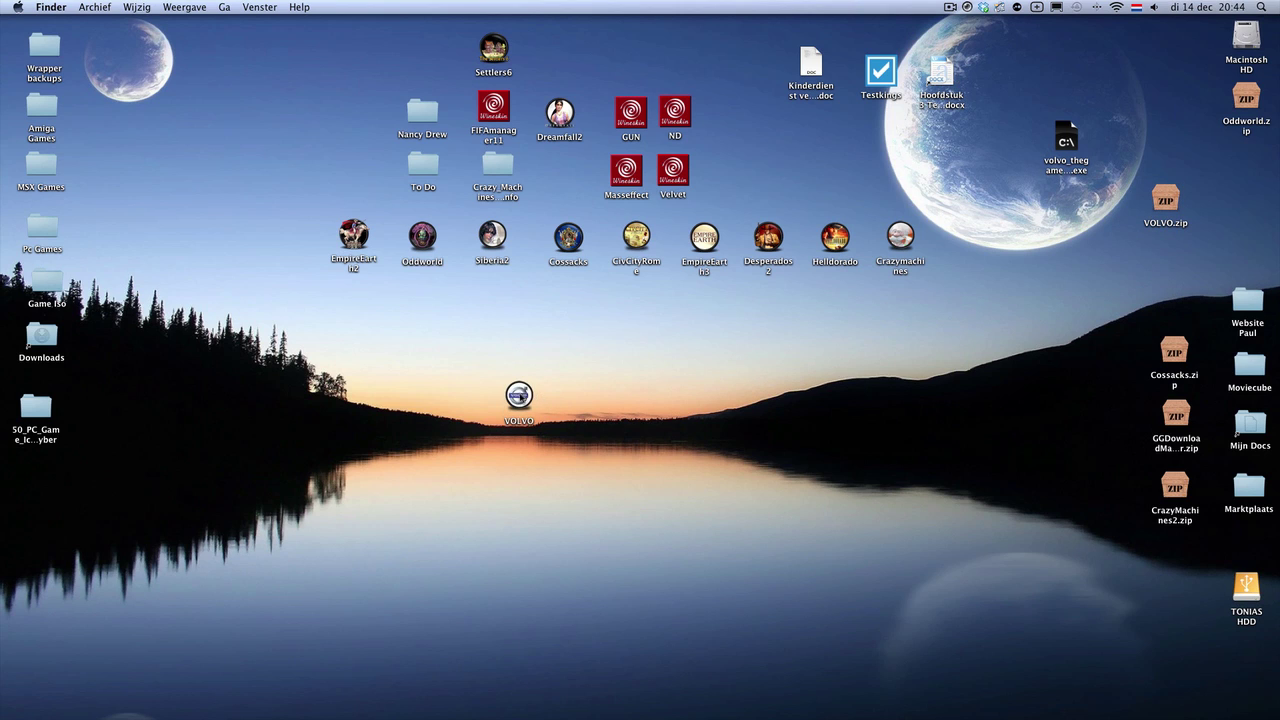
Launch the VOLVO wrapper and install volvo_thegame_1.0_setup.exe from the desktop folder
double_click(519, 396)
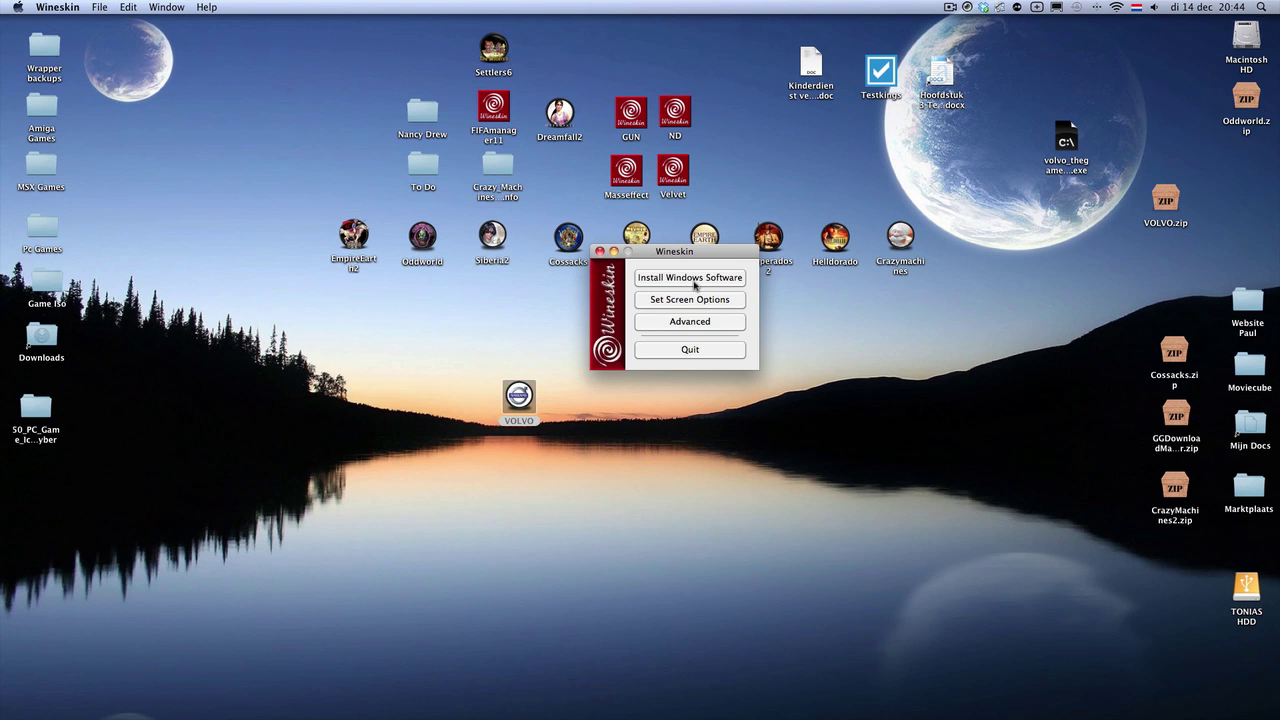
click(694, 280)
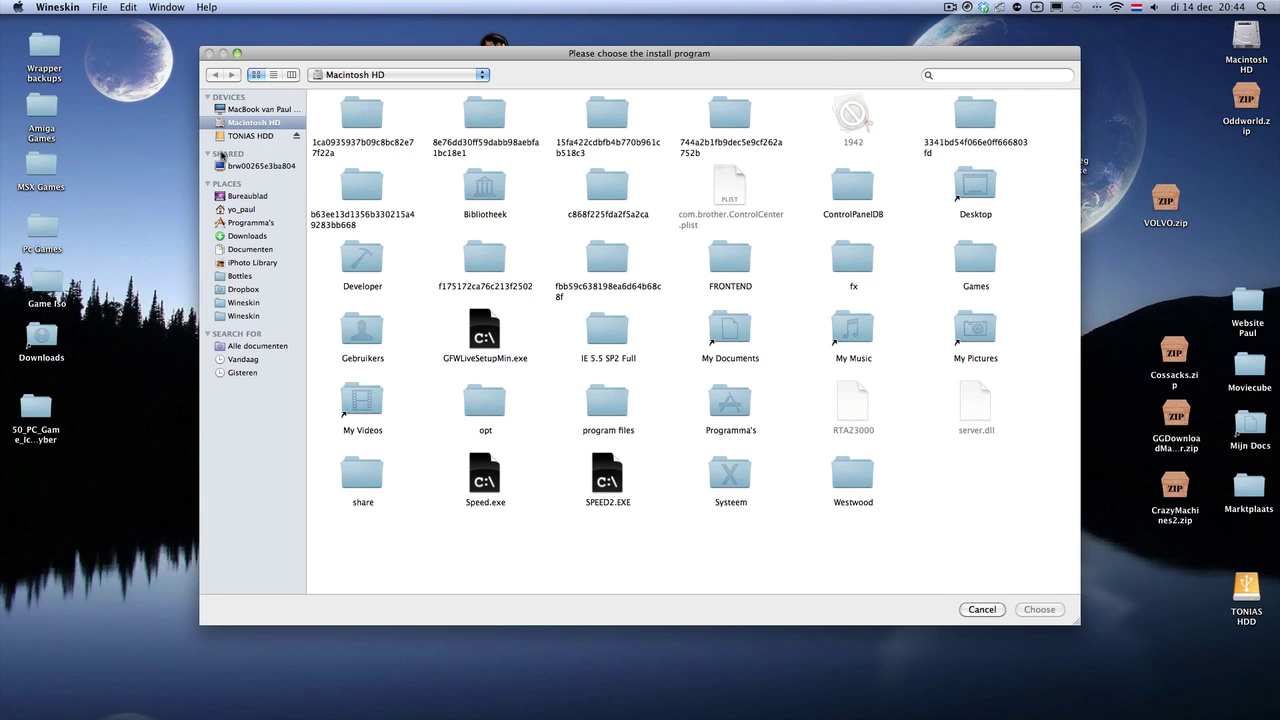
click(246, 236)
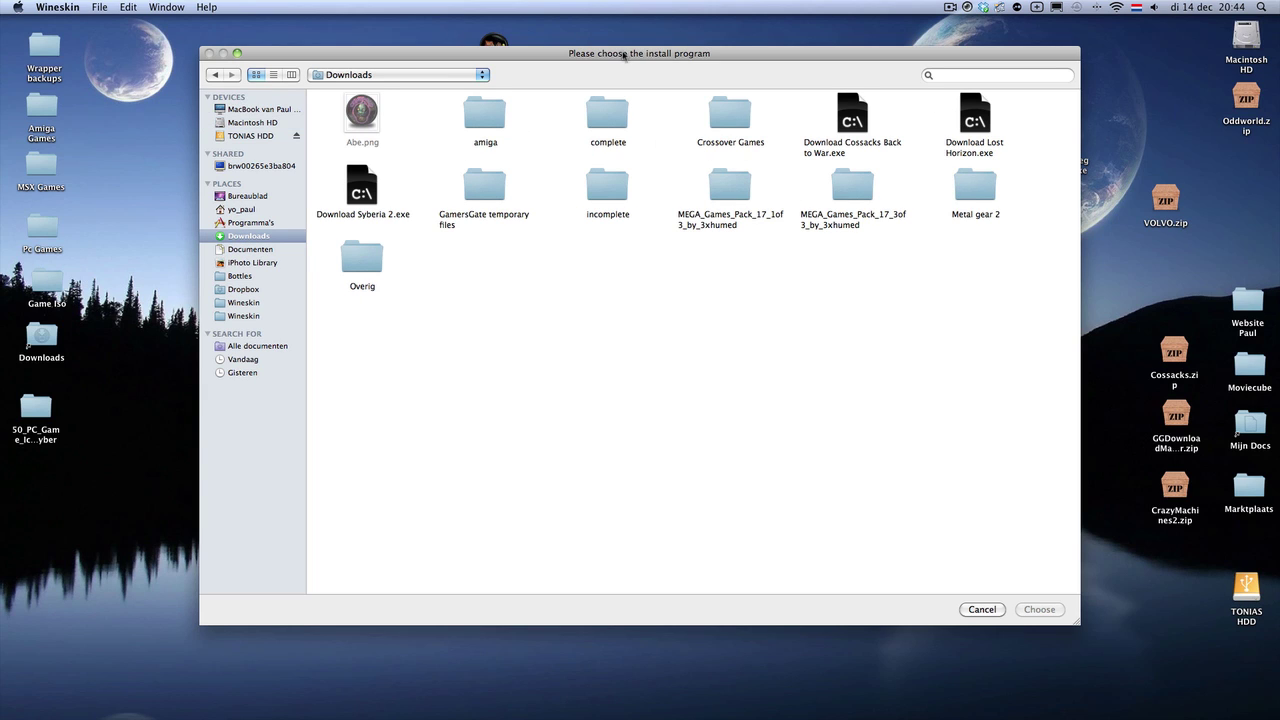
click(248, 197)
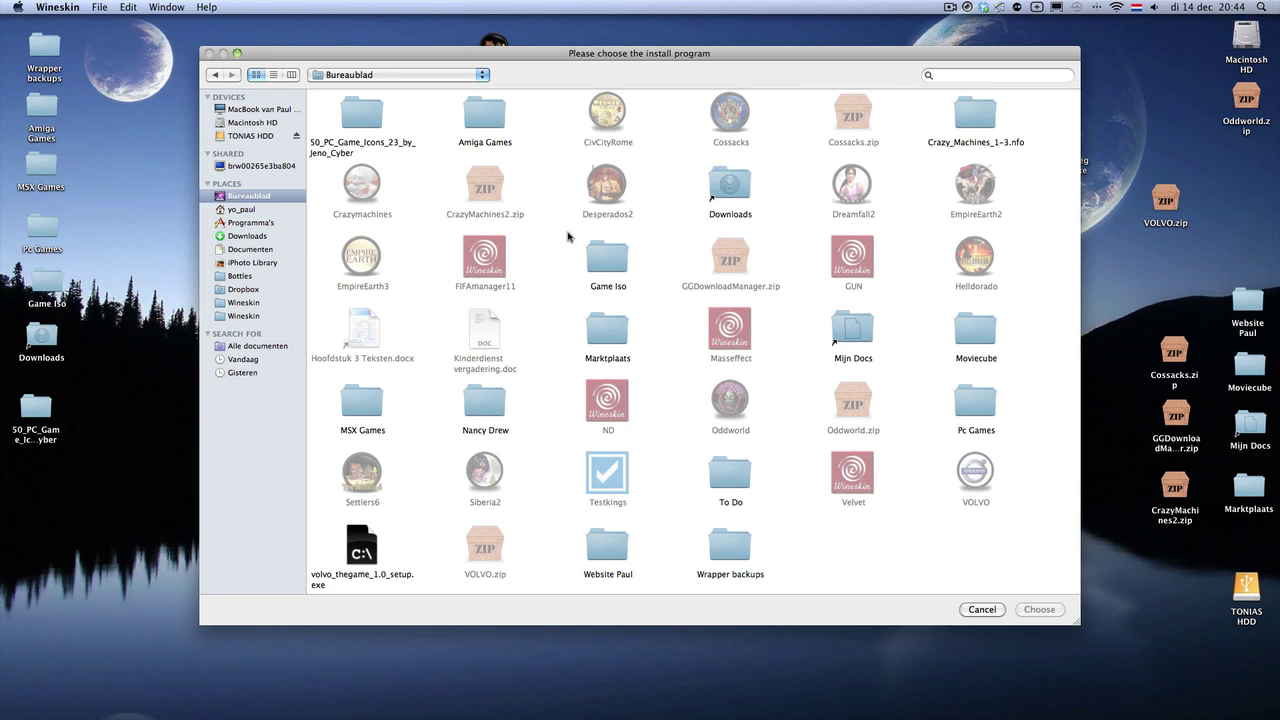
click(378, 543)
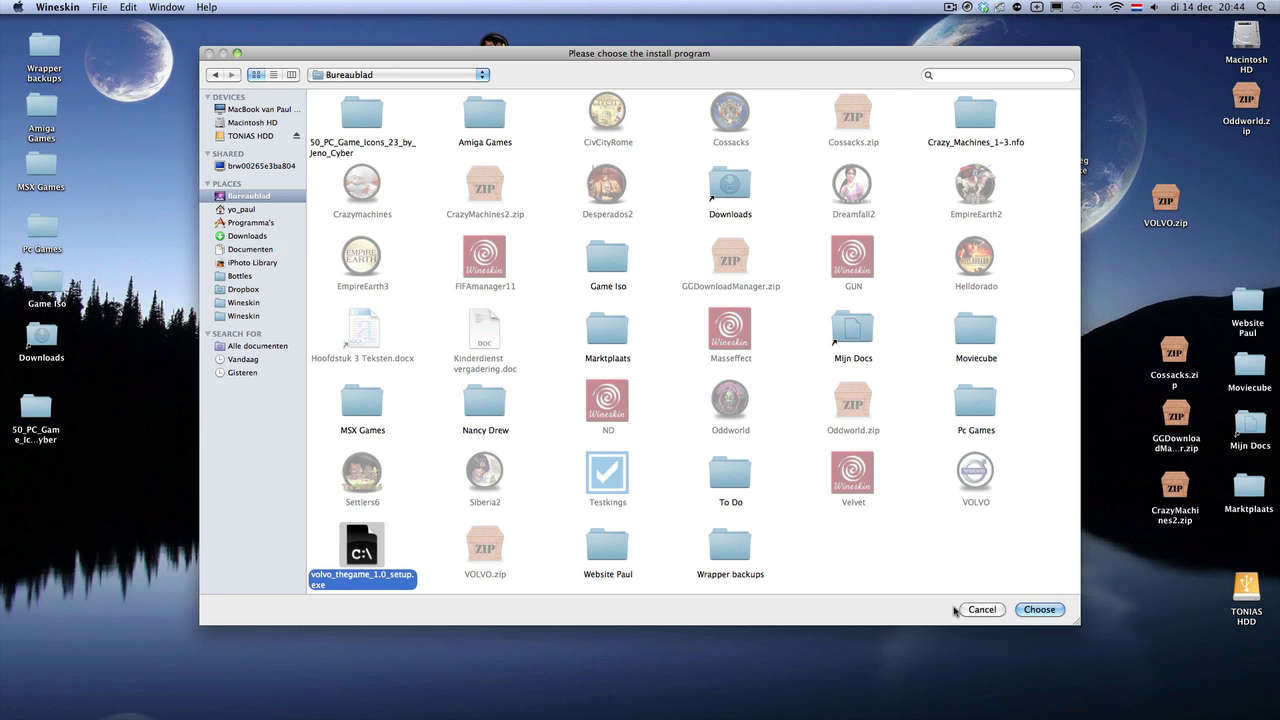
click(1038, 609)
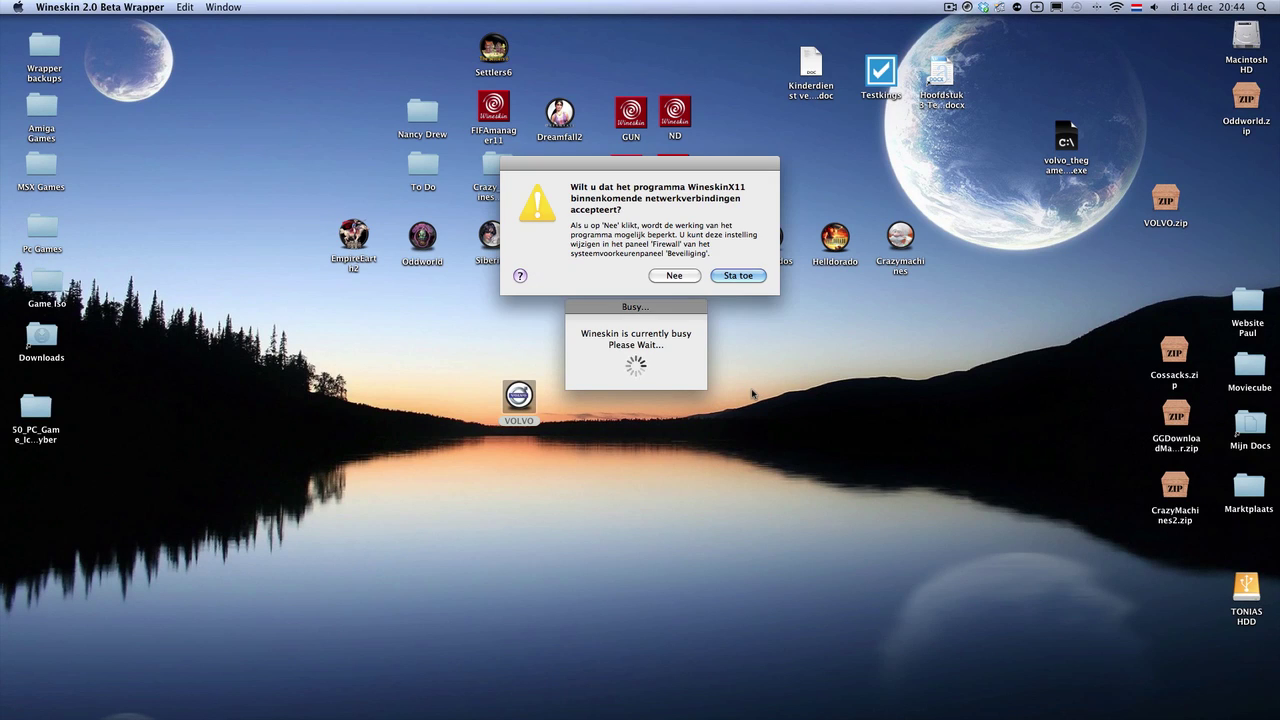
Allow WineskinX11 incoming connections, choose English for setup, and accept the licence
click(739, 276)
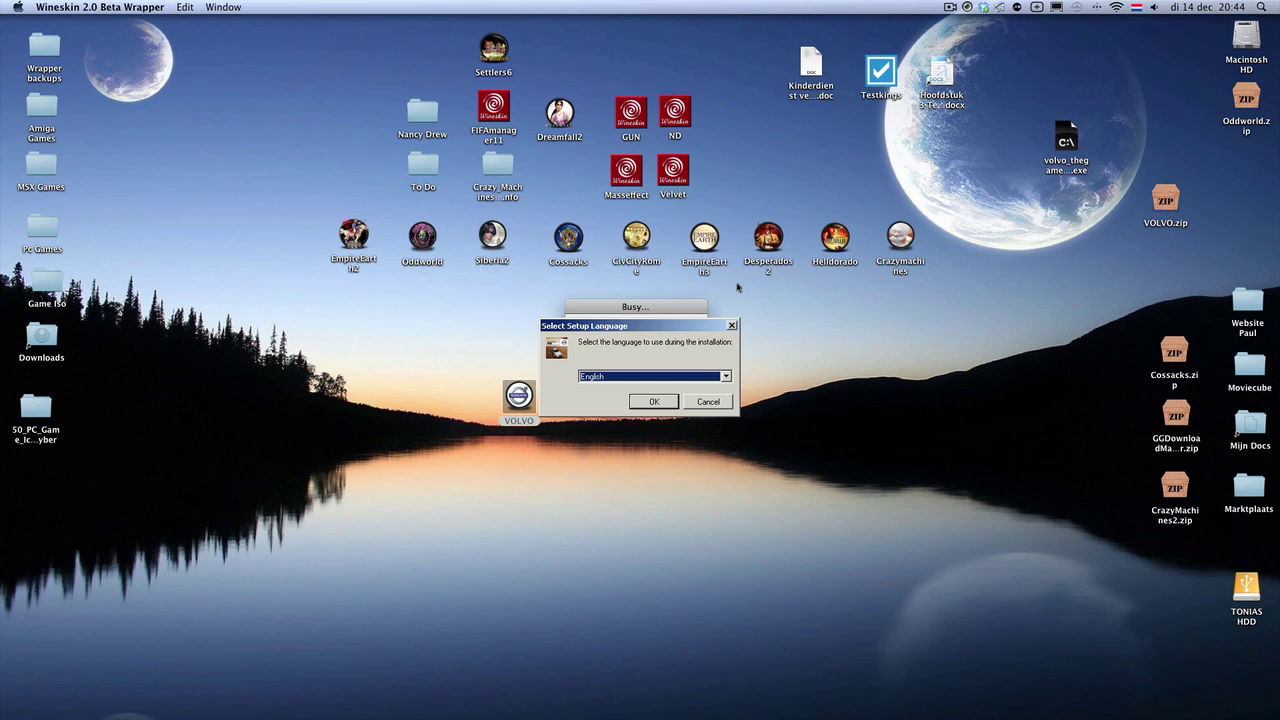
click(656, 401)
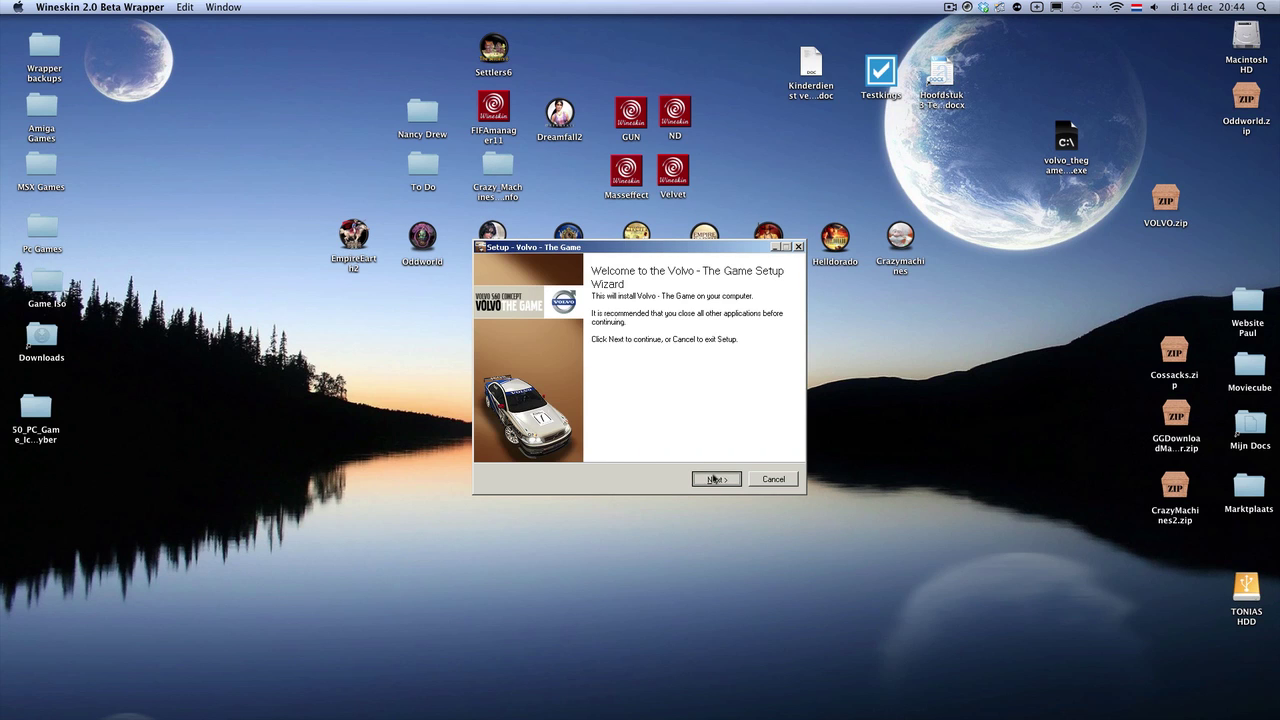
click(713, 479)
click(566, 441)
click(731, 480)
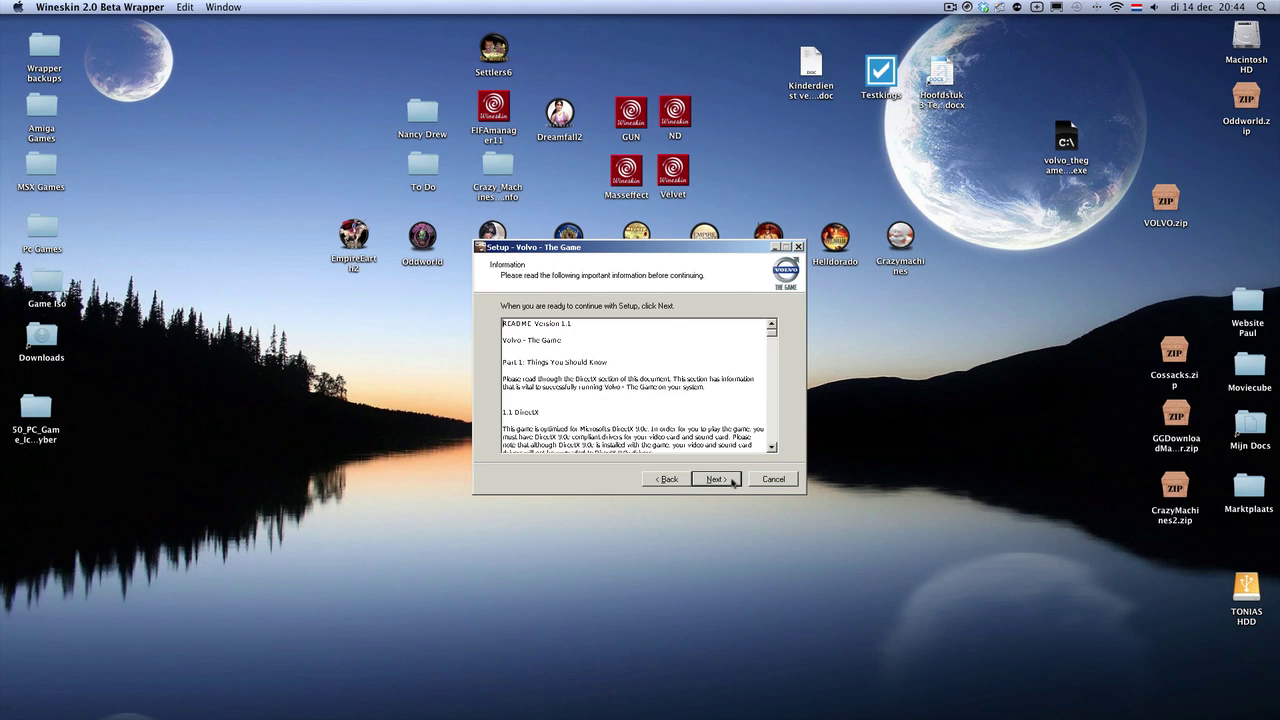
Keep the default location, Start Menu folder and desktop icon, install, and finish with configuration
click(731, 480)
click(731, 480)
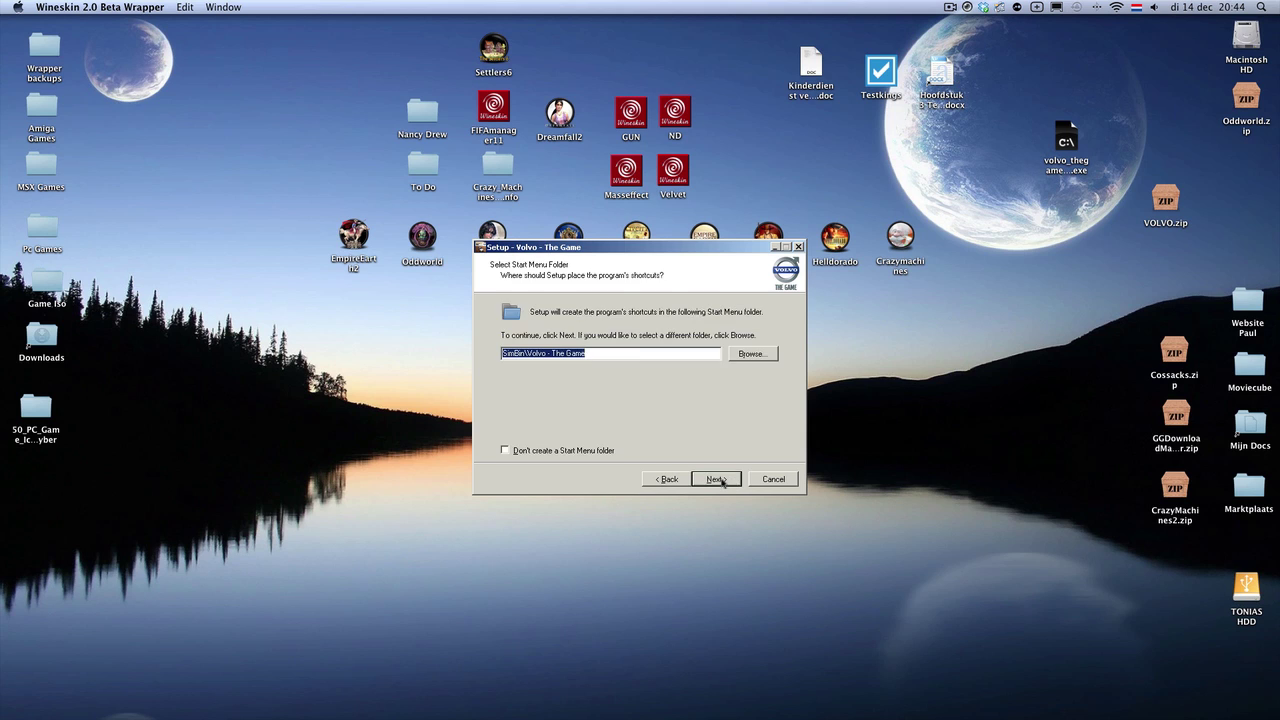
click(716, 479)
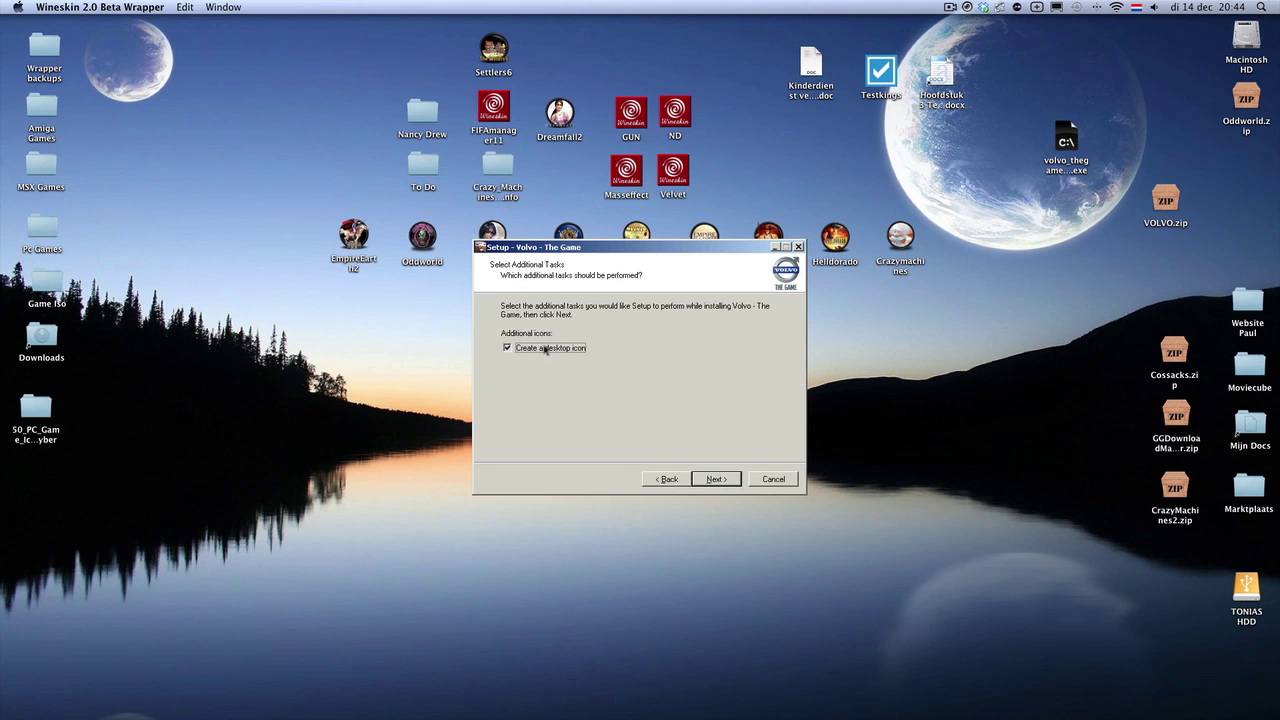
click(718, 479)
click(718, 480)
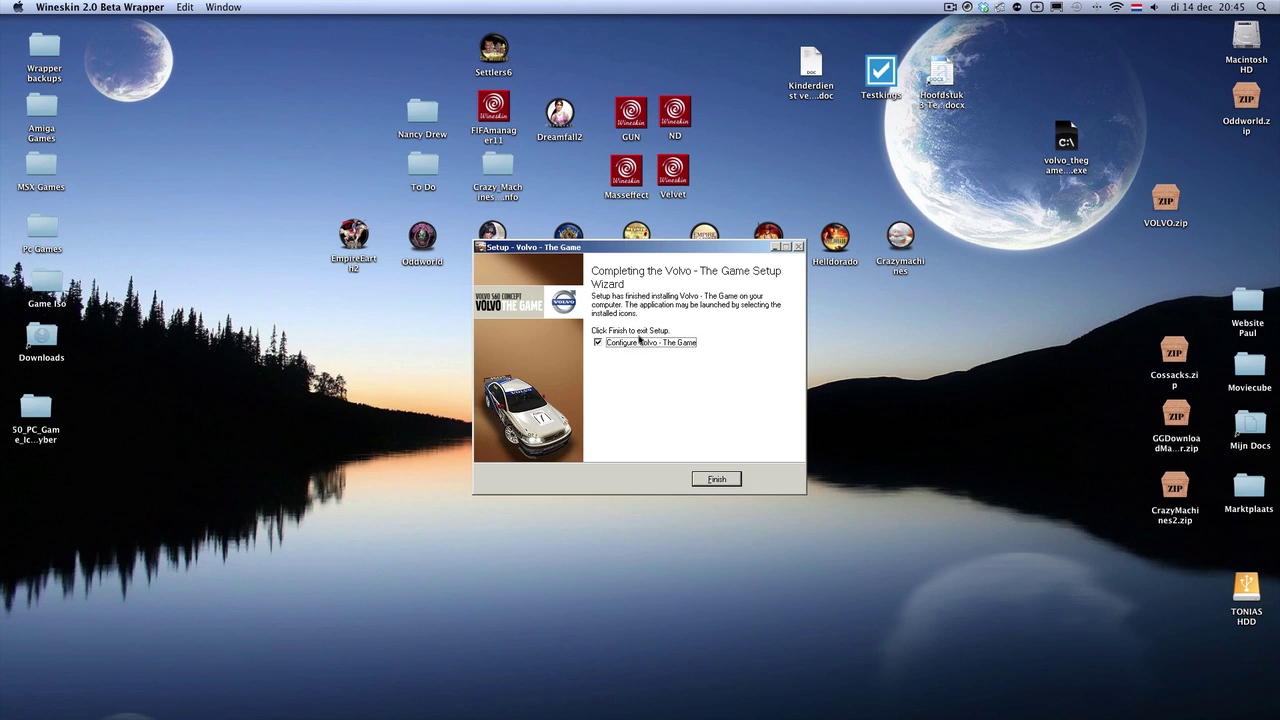
click(711, 480)
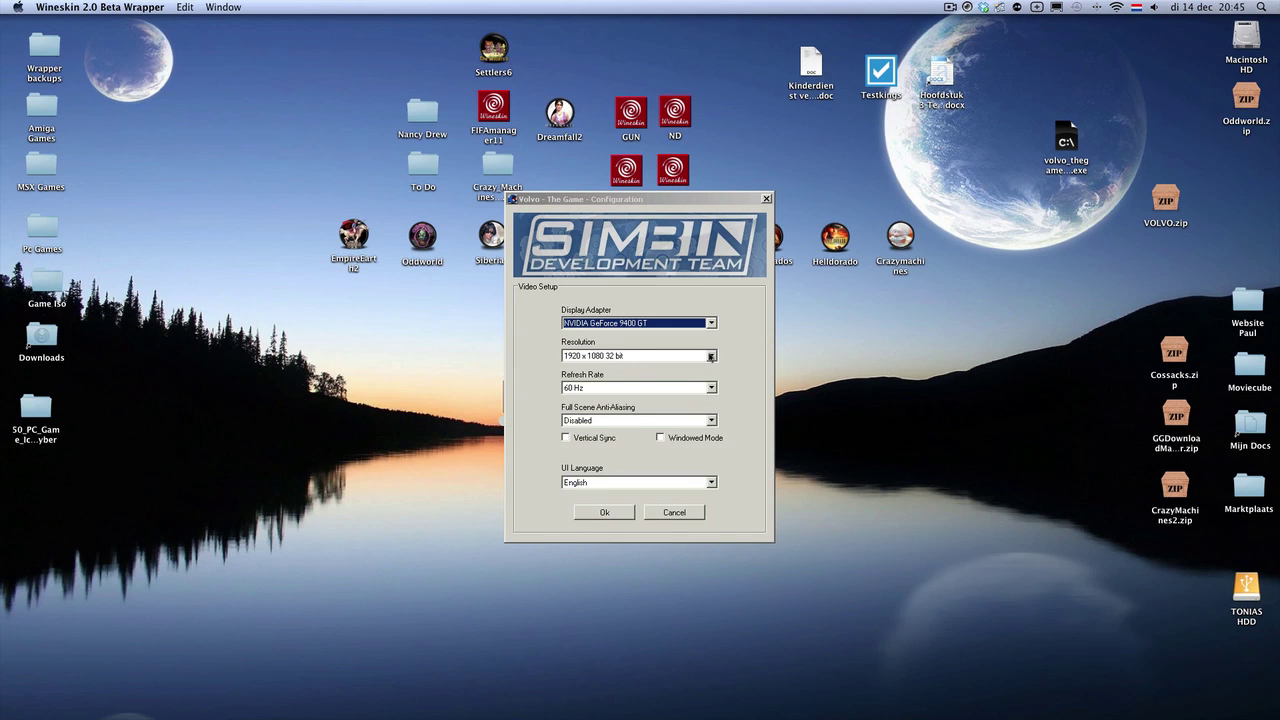
Set the game resolution to 1920 x 1080 32 bit and save the configuration
click(711, 356)
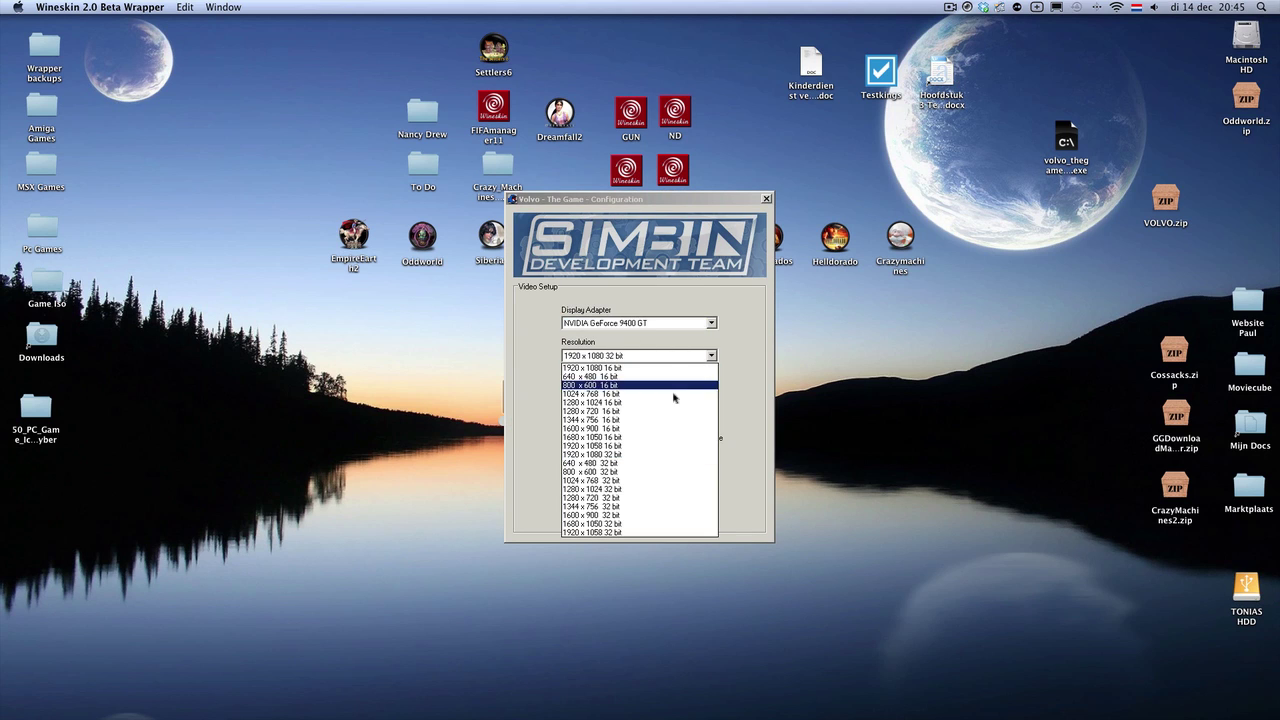
click(594, 455)
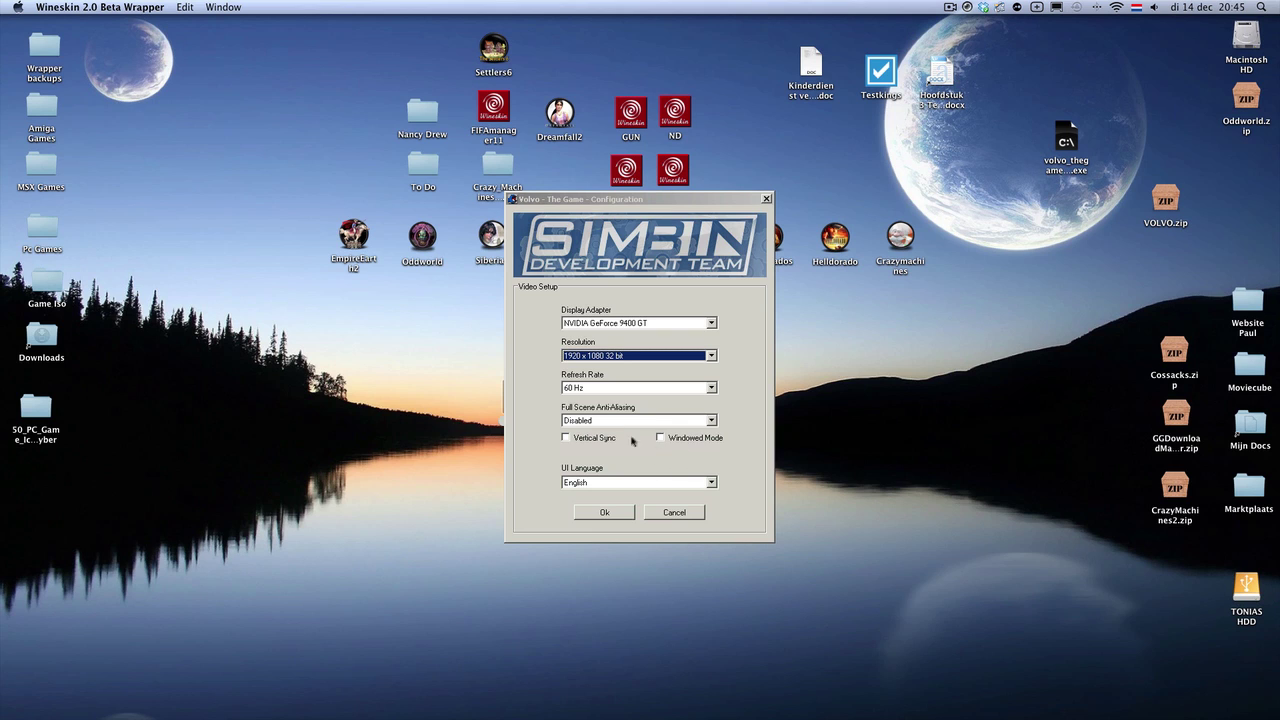
click(603, 513)
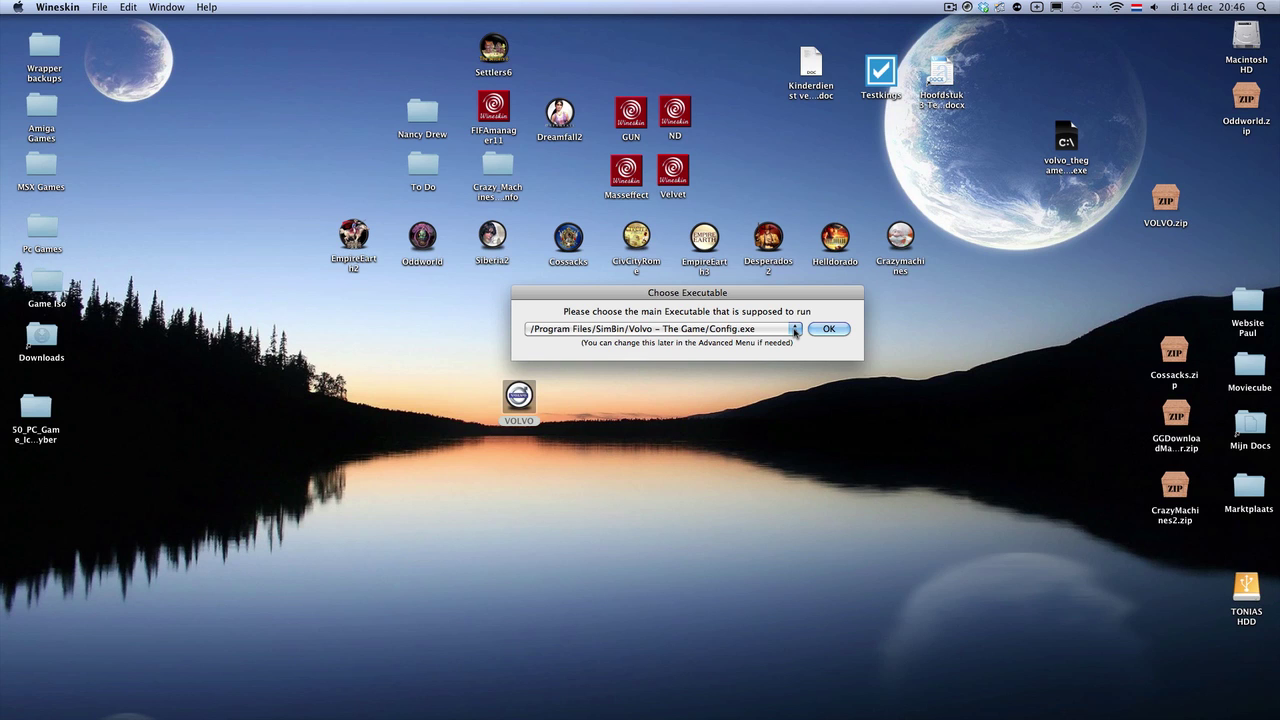
Dismiss the executable prompt, reopen Wineskin and go to its Advanced settings
key(Return)
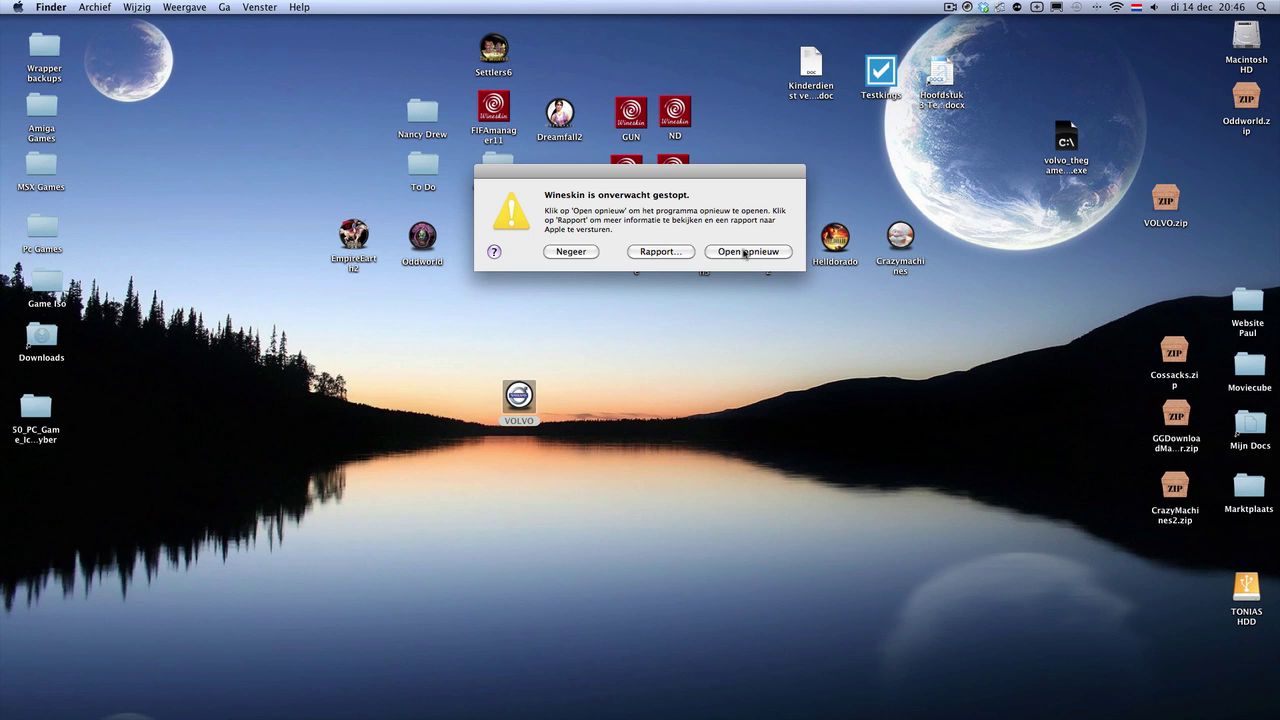
click(745, 252)
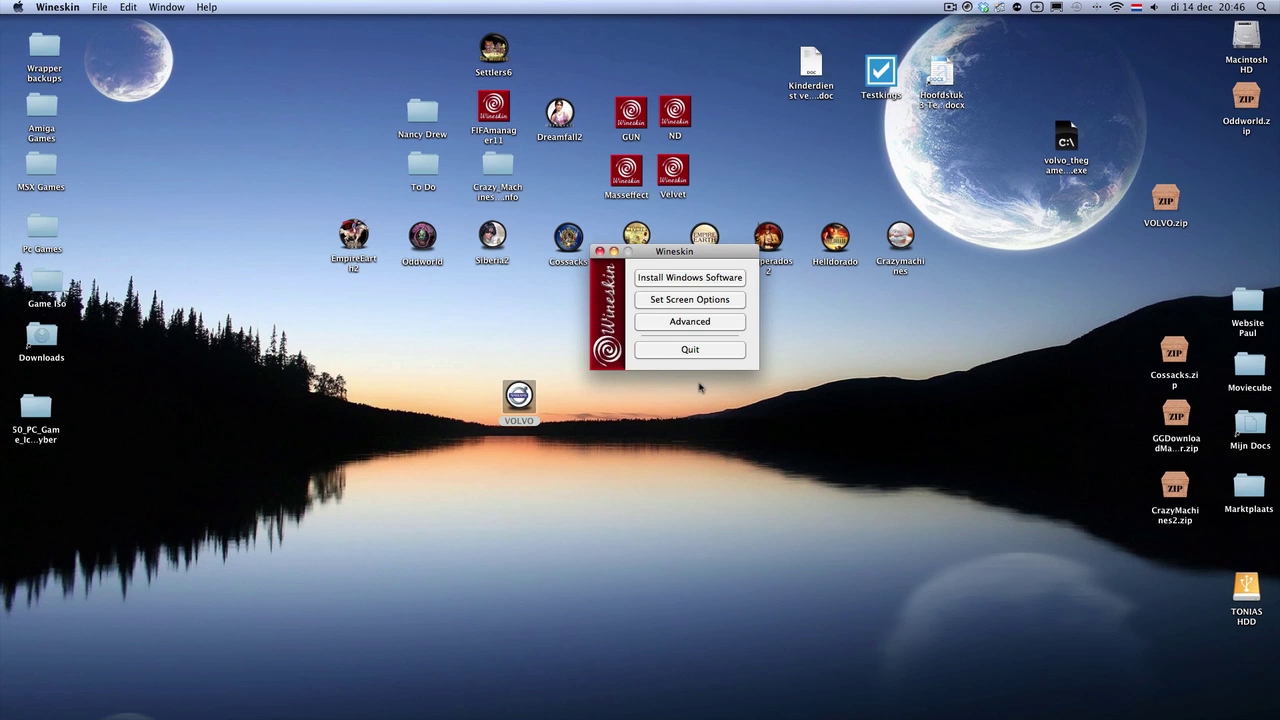
click(683, 324)
Set /Program Files/SimBin/Volvo – The Game/Volvo.exe as the Windows EXE and quit Wineskin
click(840, 318)
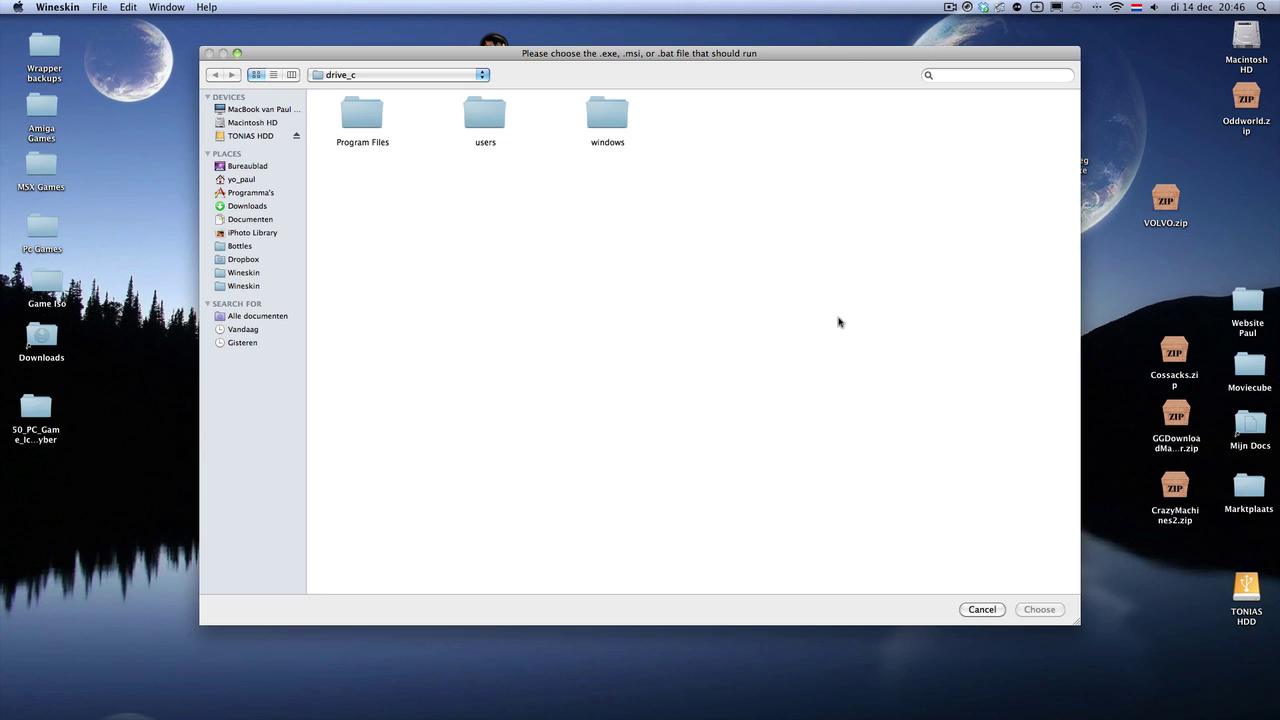
double_click(366, 119)
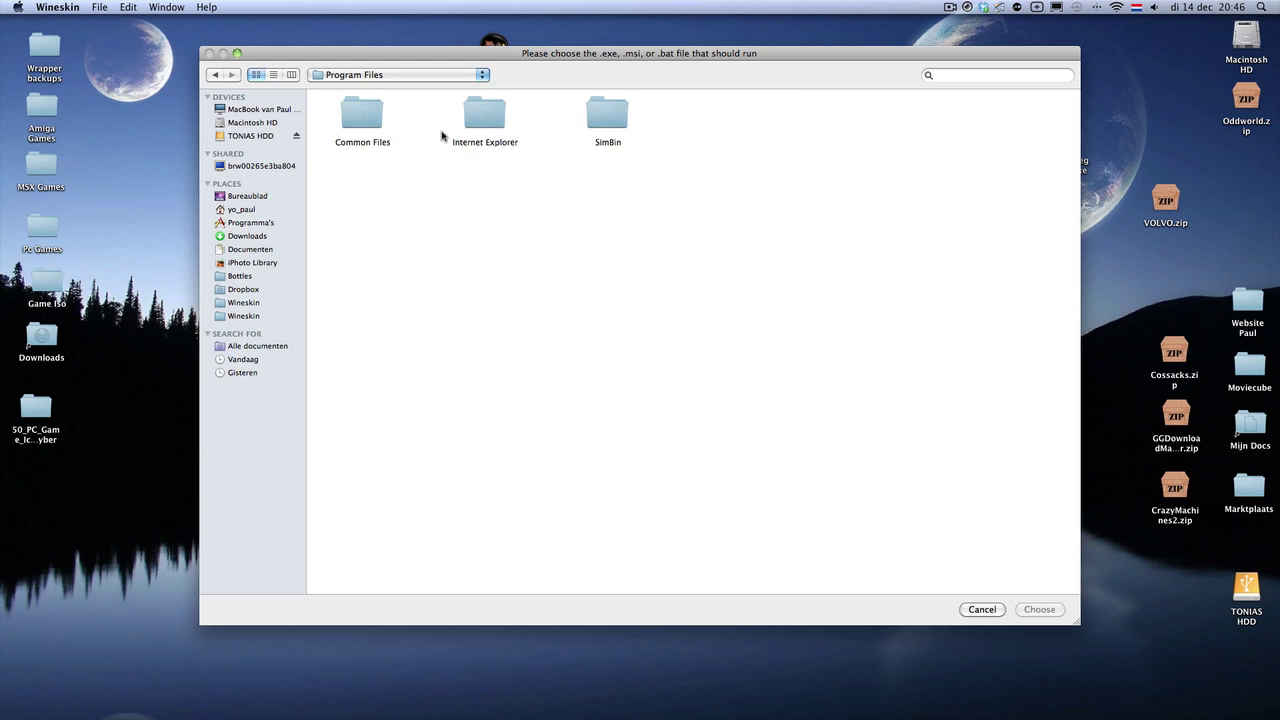
double_click(607, 120)
double_click(364, 125)
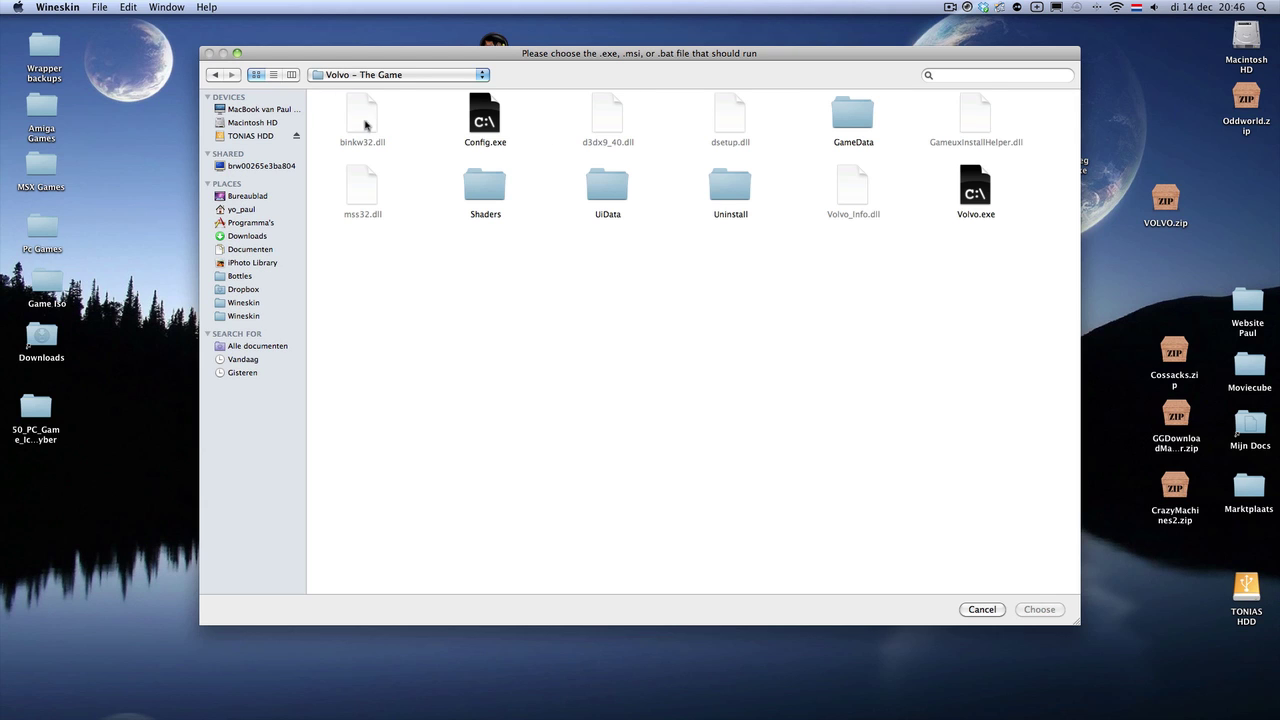
double_click(968, 203)
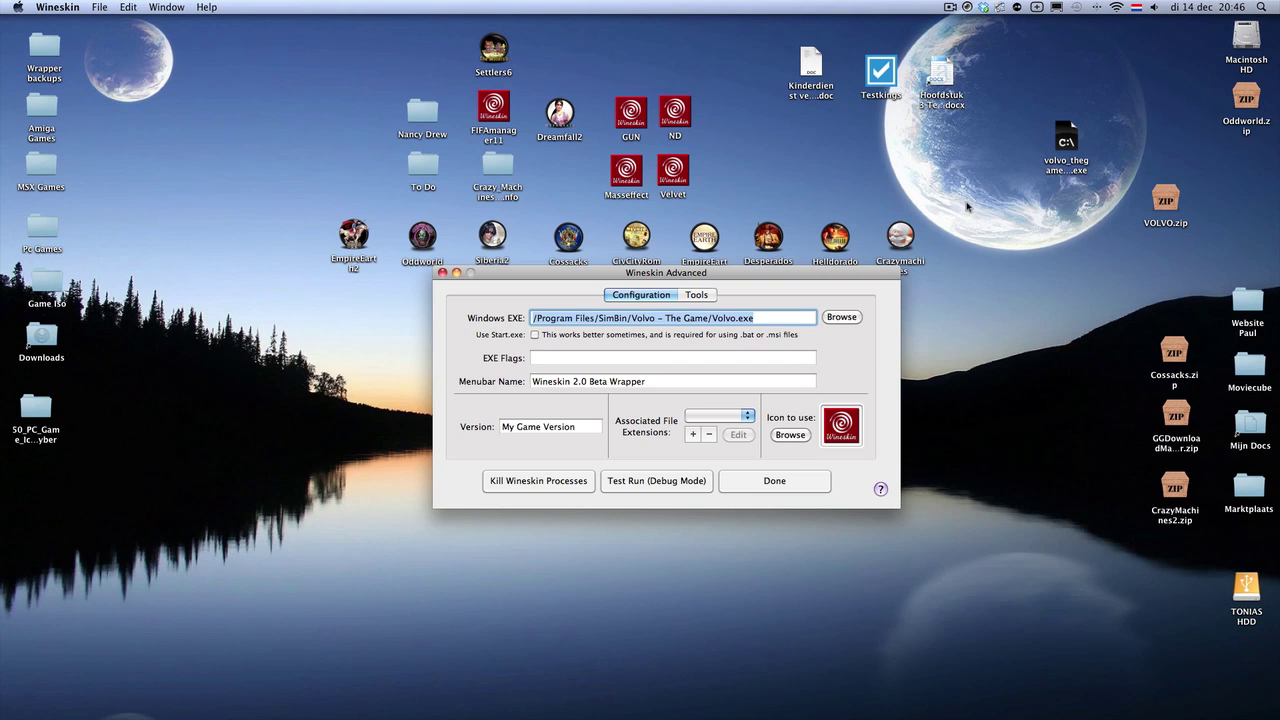
click(775, 481)
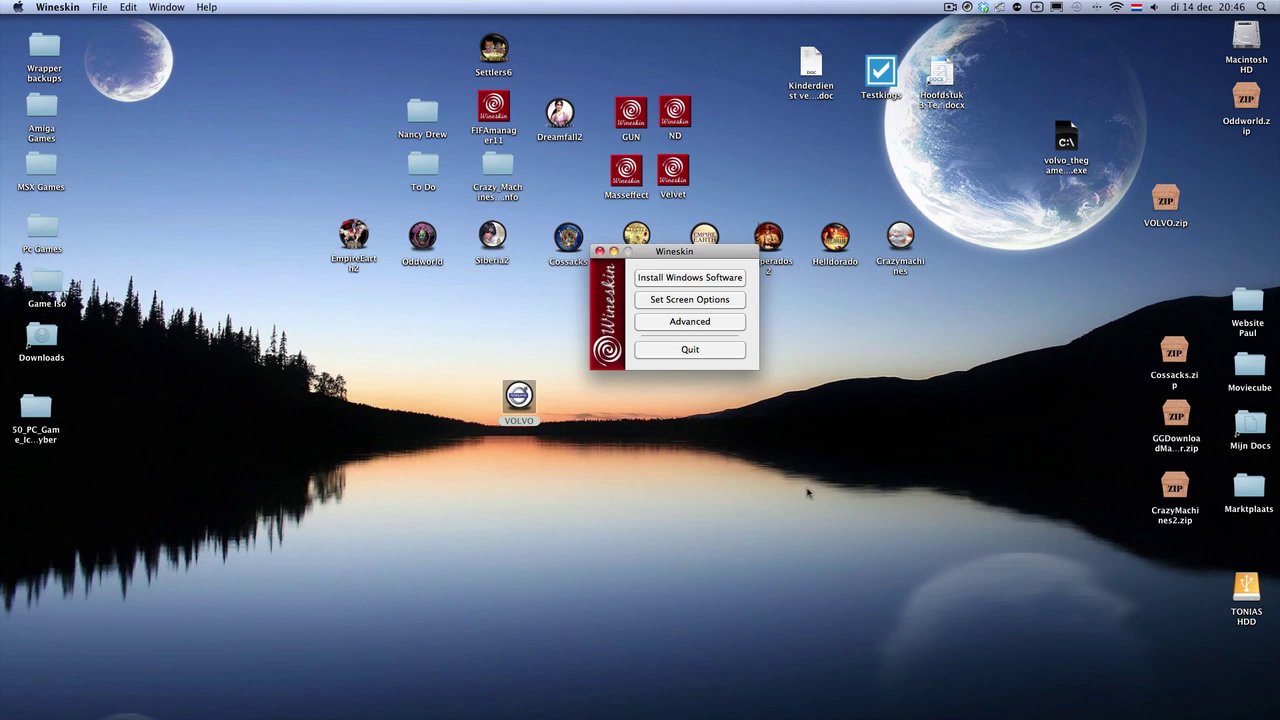
click(711, 352)
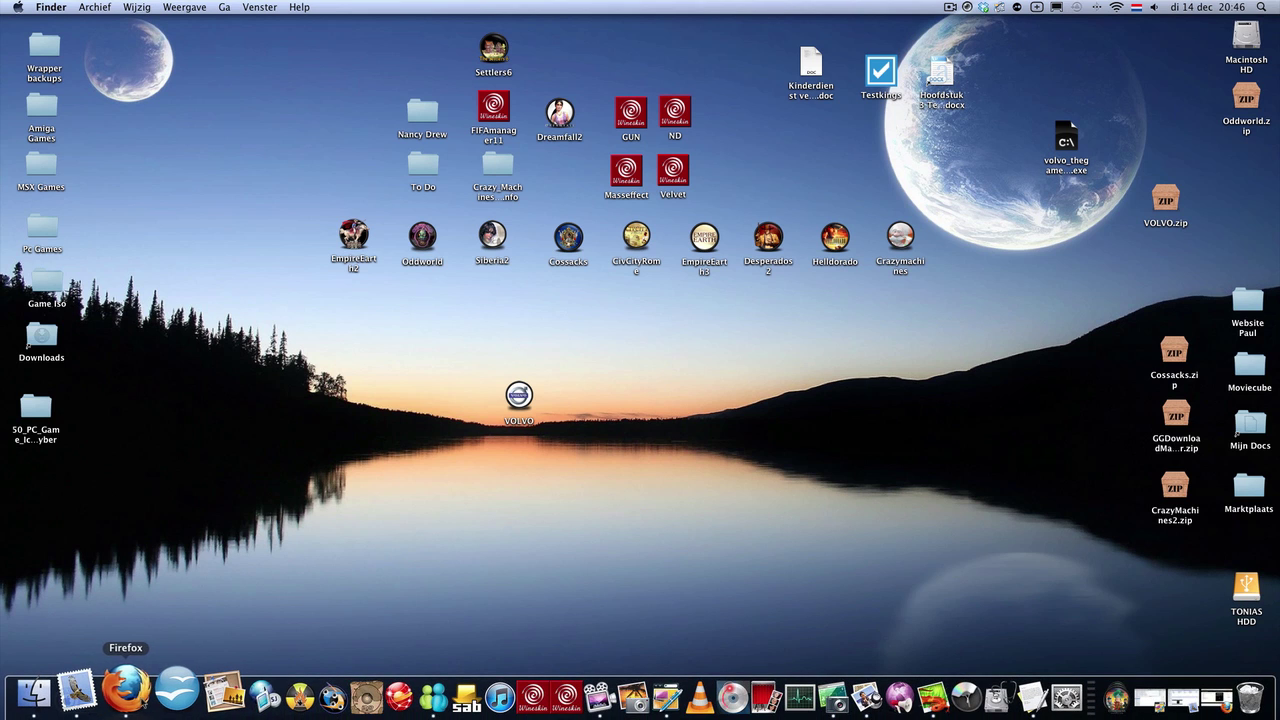
In a new Firefox tab, search 'xquartz' and load the Releases – XQuartz page
click(128, 690)
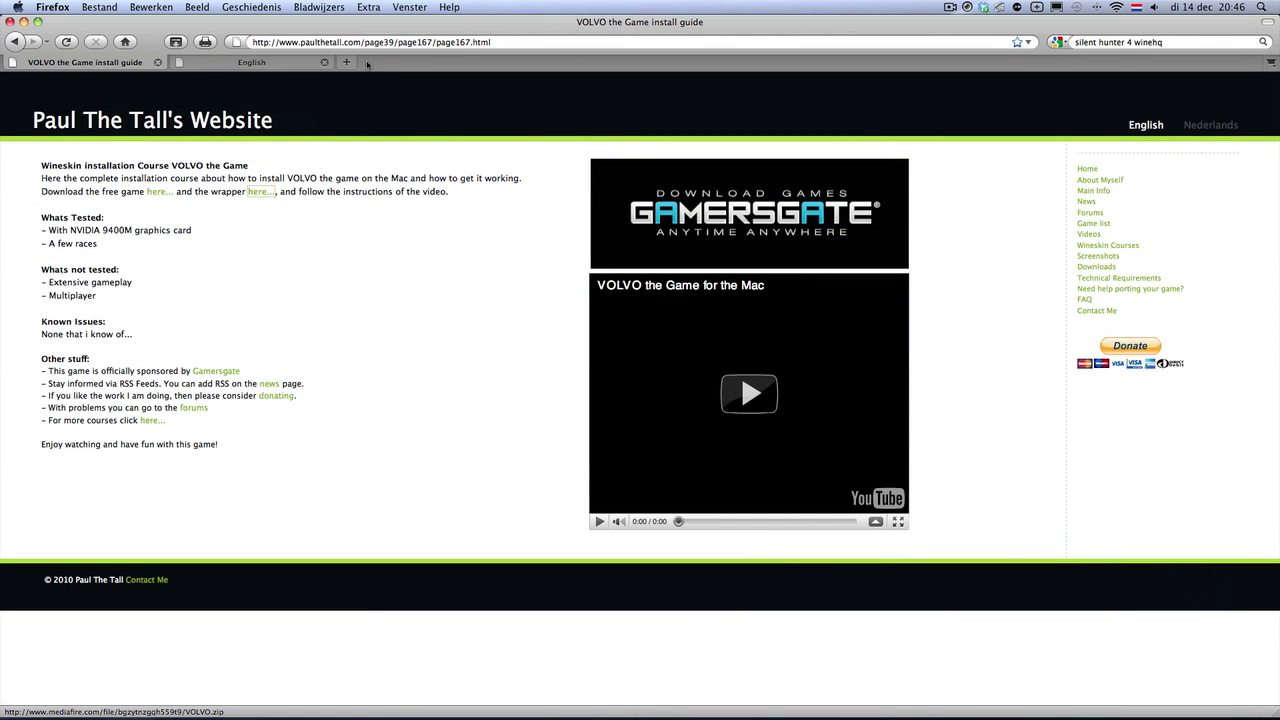
click(347, 62)
text(x)
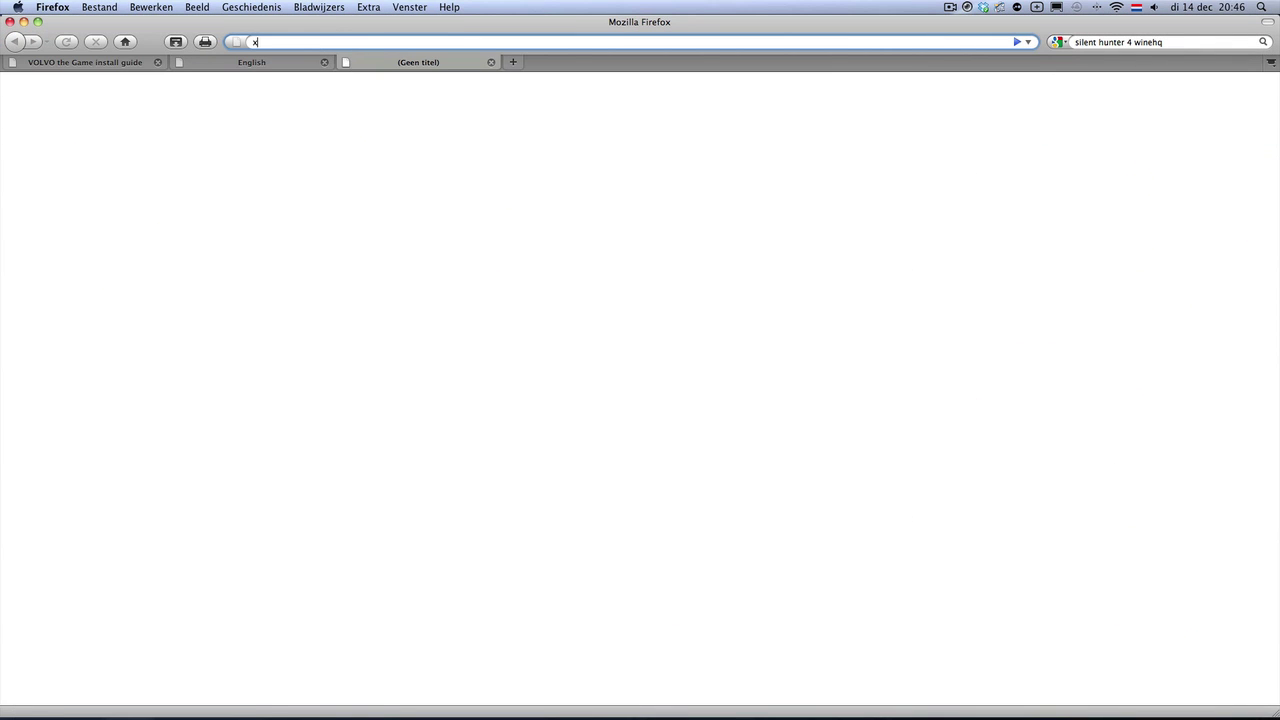
text(quartz)
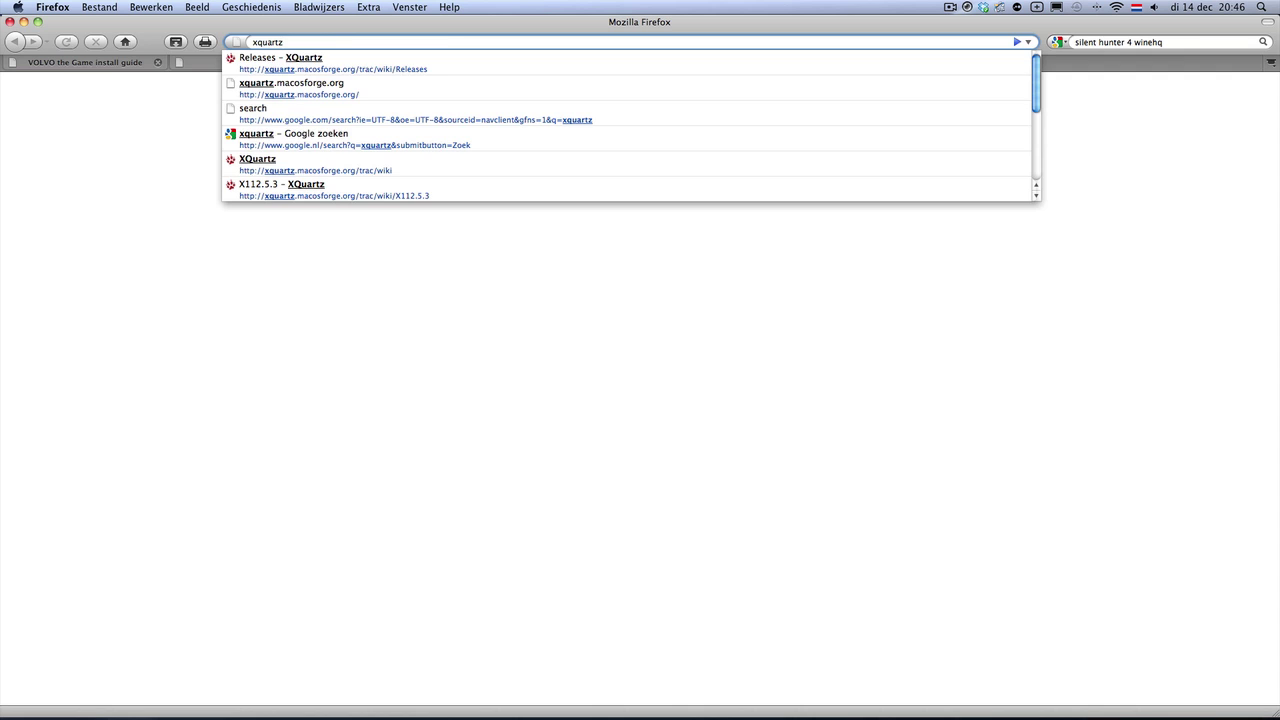
key(Down)
key(Return)
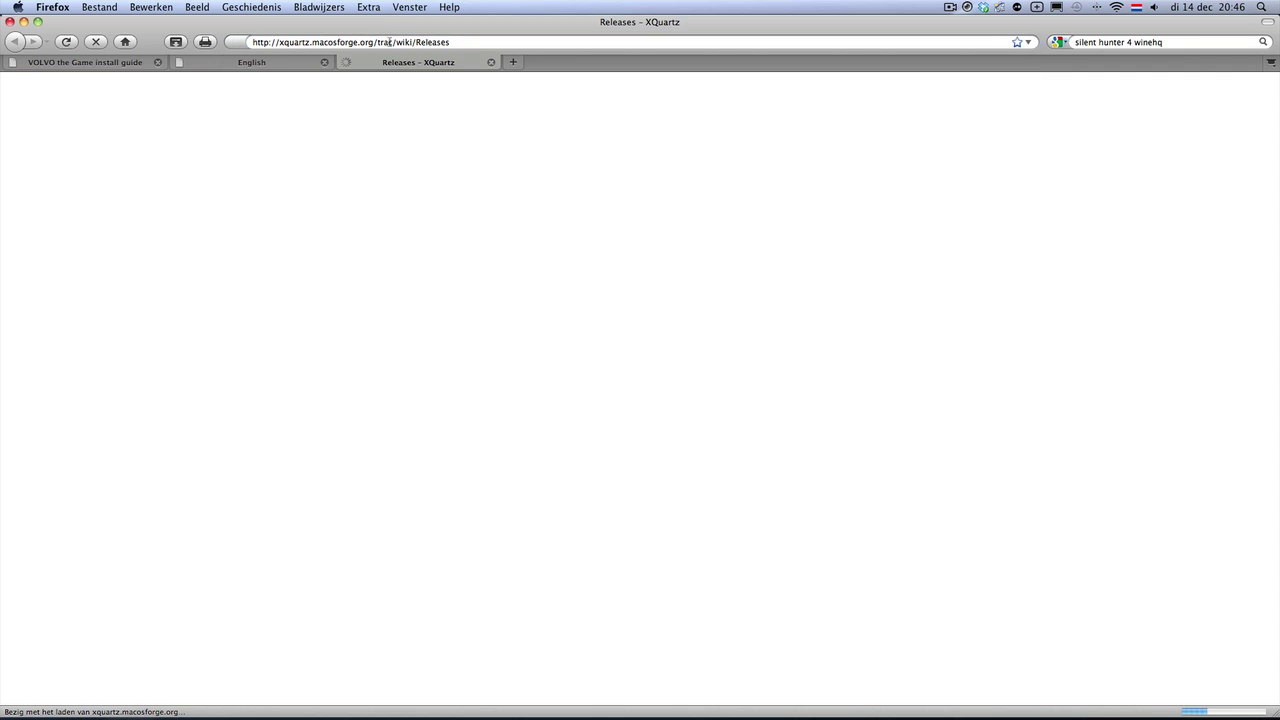